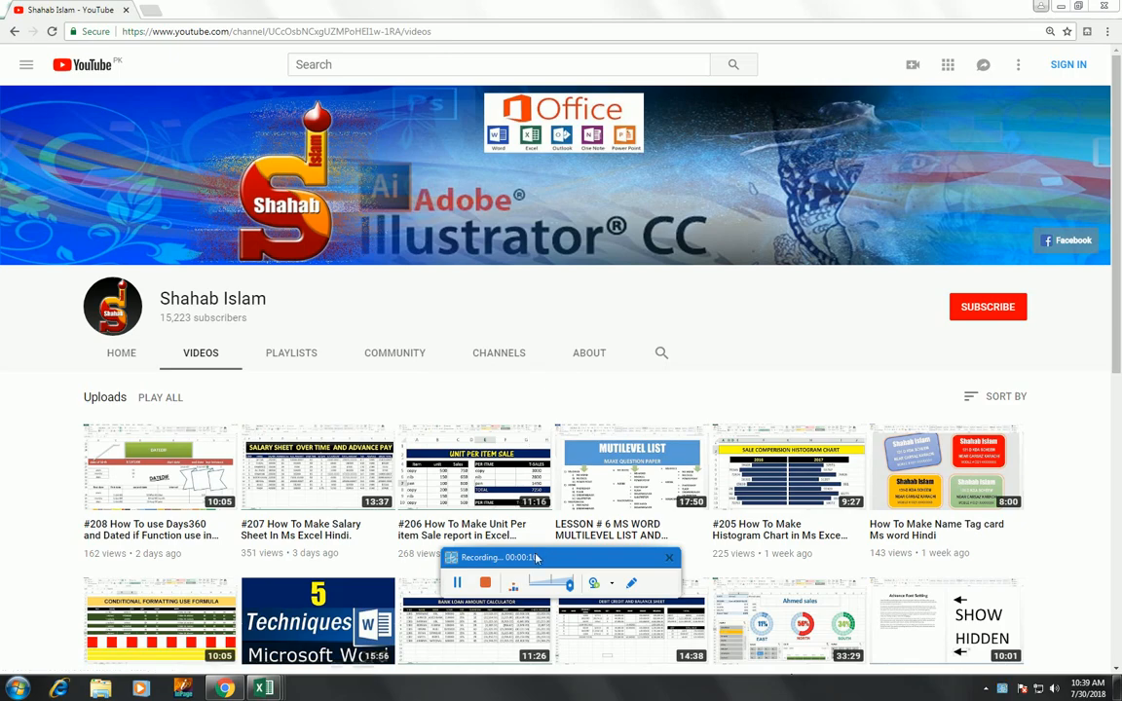
Step: Switch to the Book2 workbook in Excel, moving the recorder window out of the way
{"action": "left_click_drag", "start_coordinate": [536, 558], "coordinate": [547, 680]}
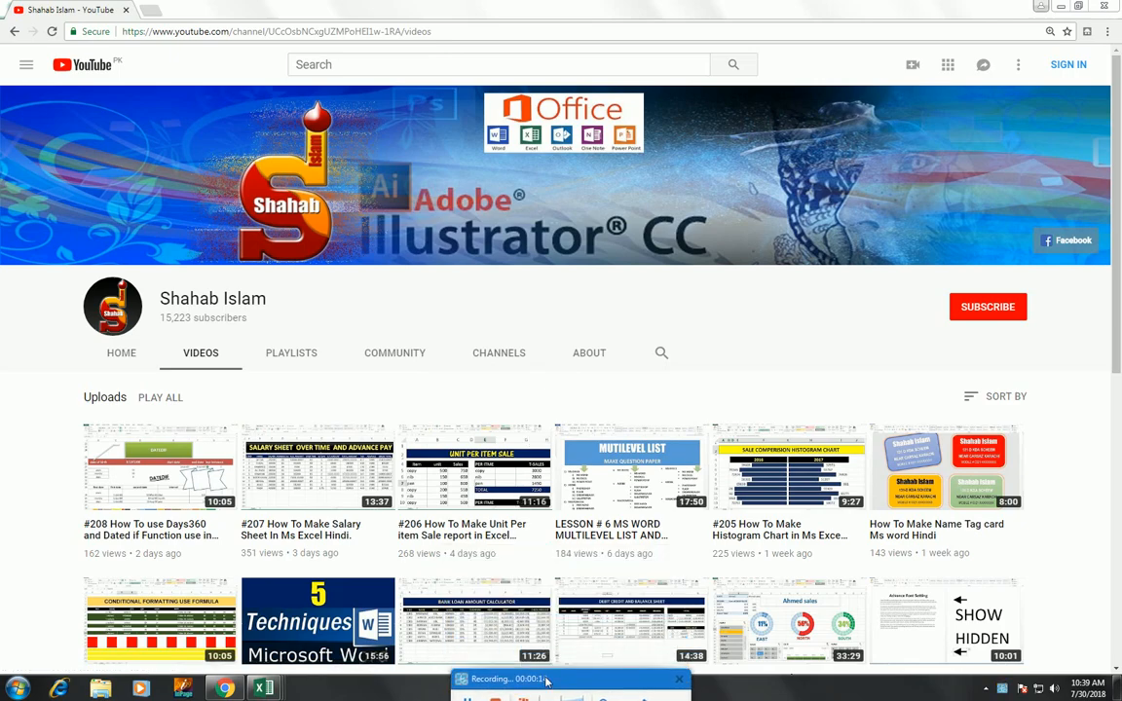
{"action": "mouse_move", "coordinate": [264, 689]}
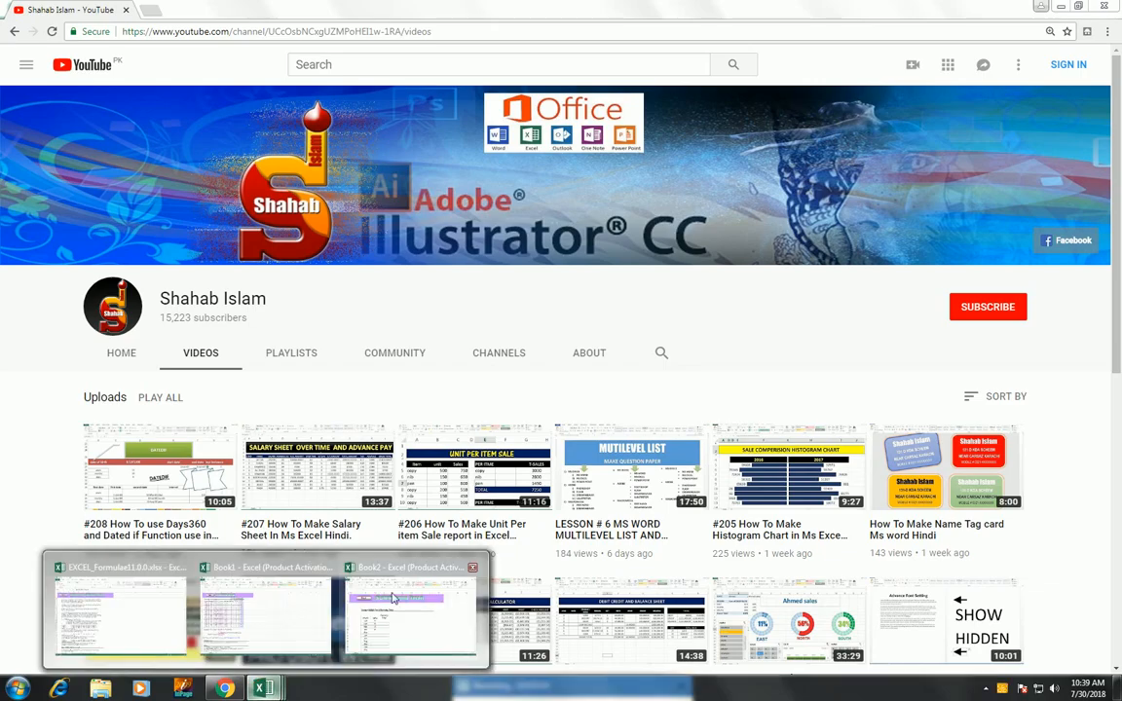
{"action": "left_click", "coordinate": [380, 599]}
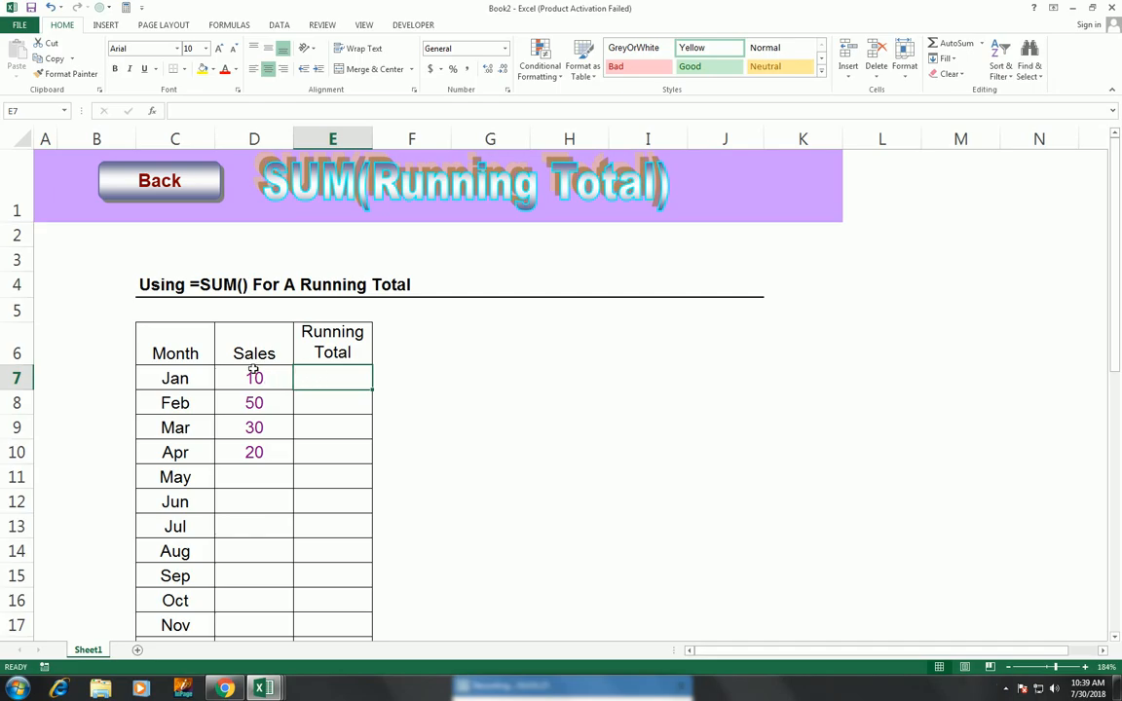
Step: Try an AutoSum of the January to April sales in D11, and clear the cell again
{"action": "left_click", "coordinate": [249, 484]}
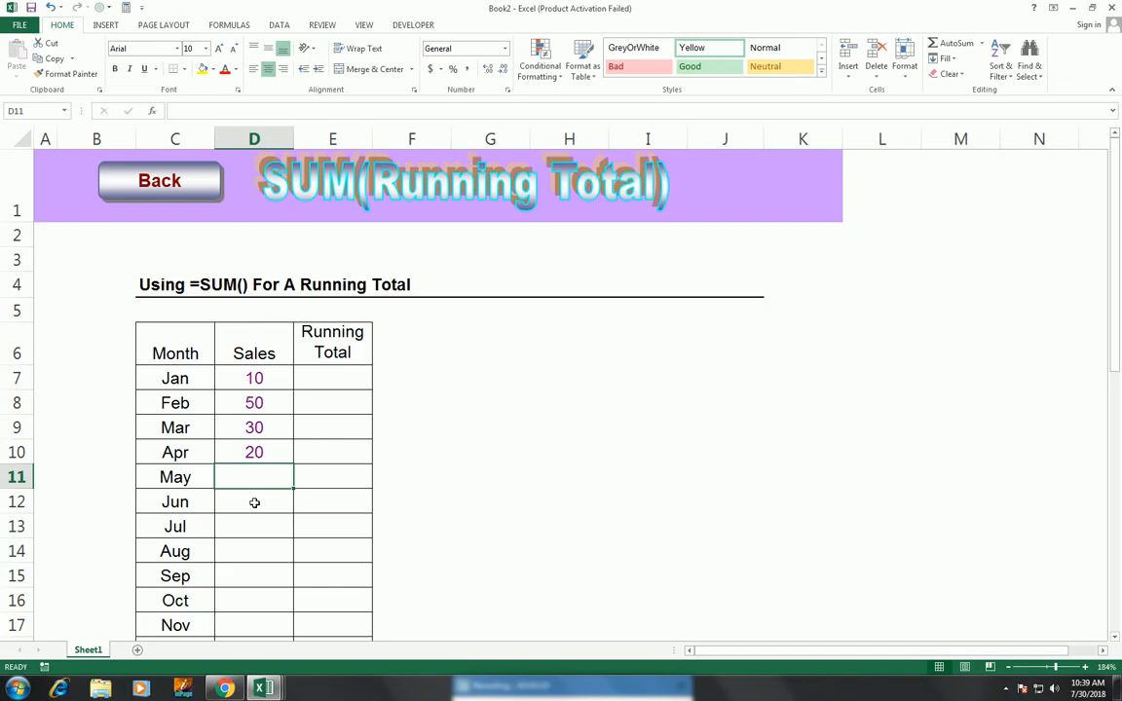
{"action": "key", "text": "alt+equal"}
{"action": "key", "text": "Return"}
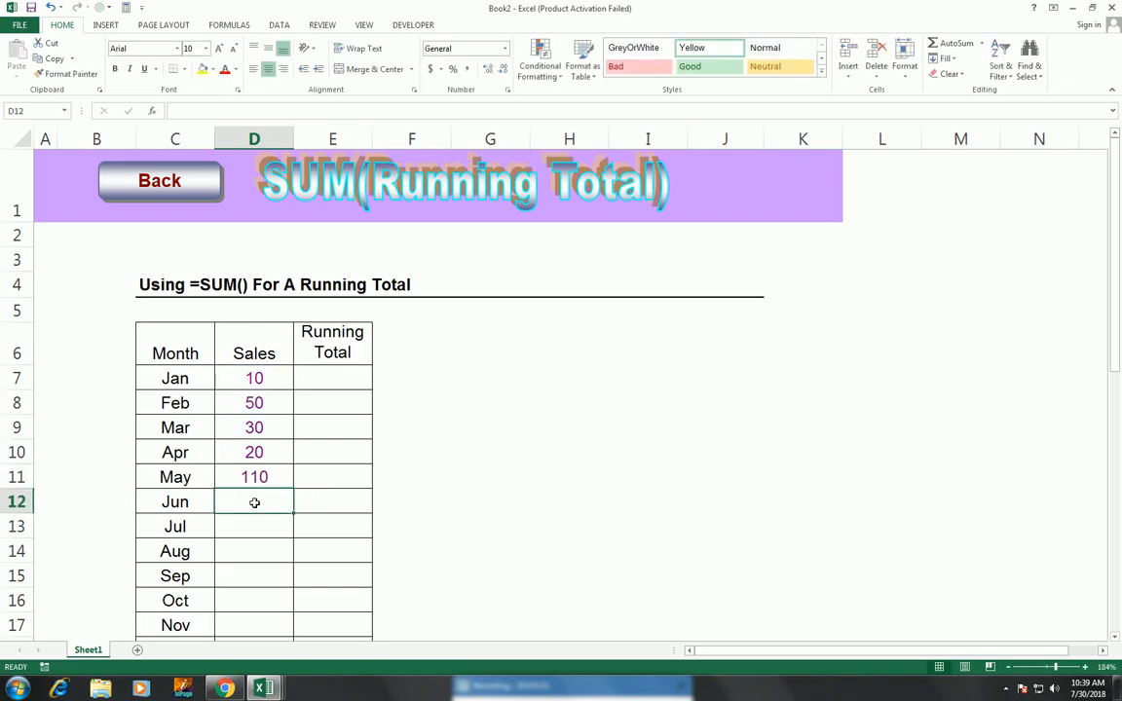
{"action": "key", "text": "Up"}
{"action": "key", "text": "Delete"}
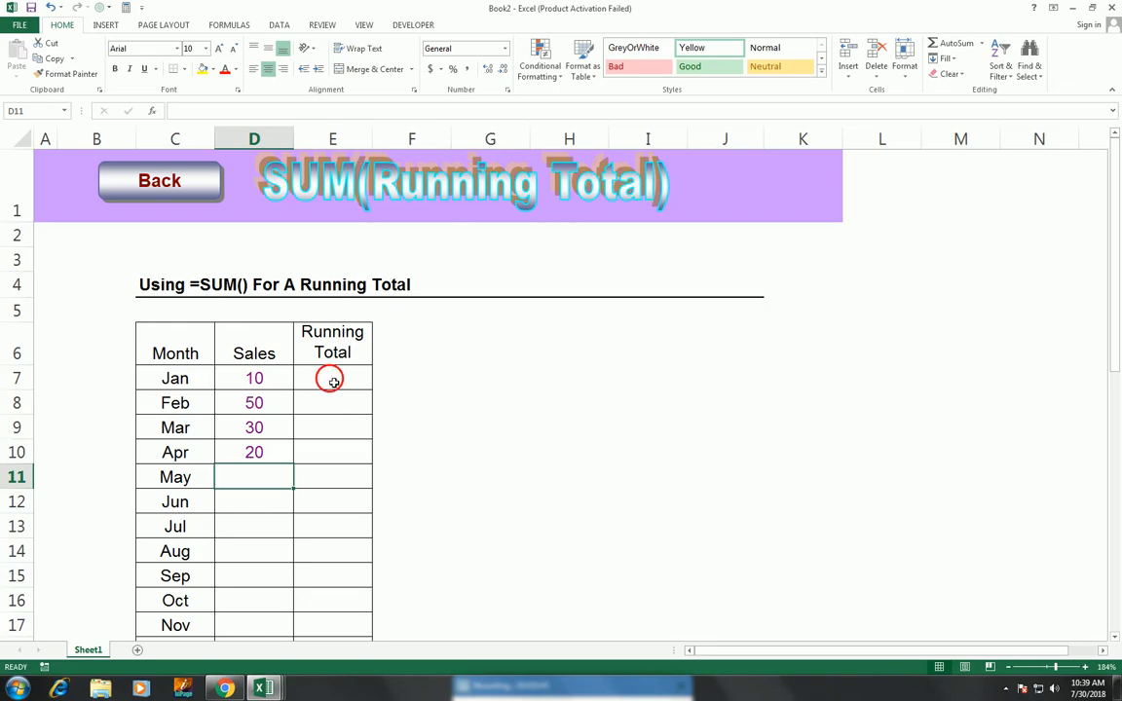
Step: Try a SUM of D7:D10 in the January Running Total cell E7, and undo the entry
{"action": "left_click", "coordinate": [333, 382]}
{"action": "type", "text": "="}
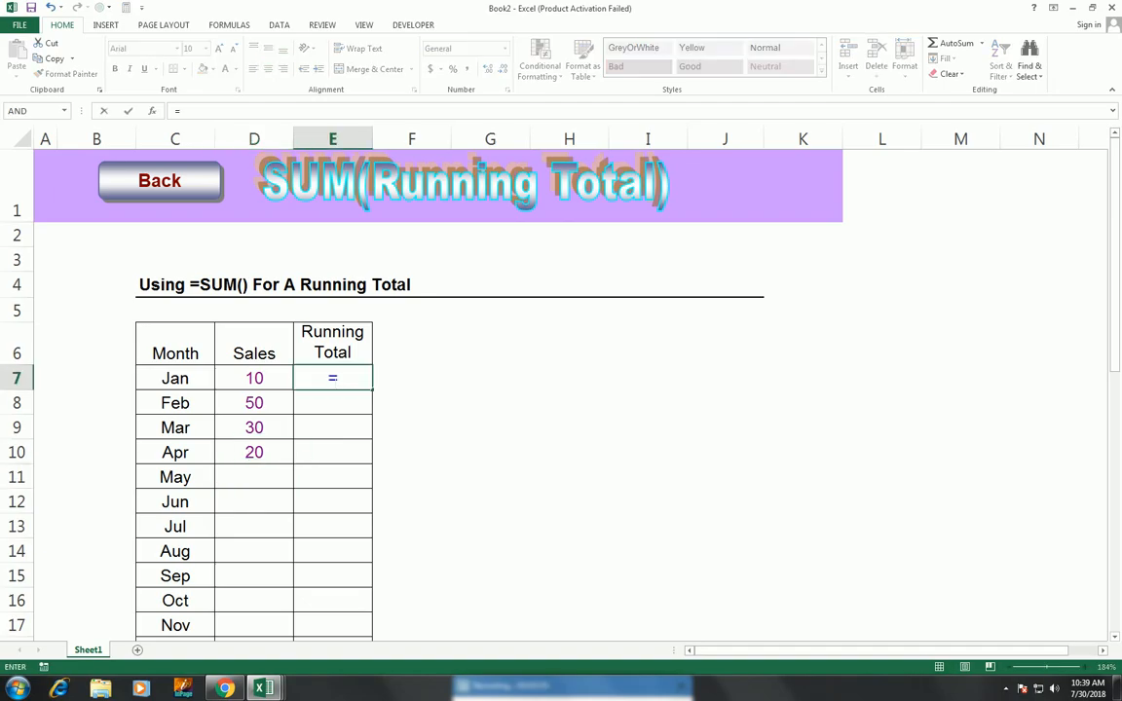
{"action": "type", "text": "sum("}
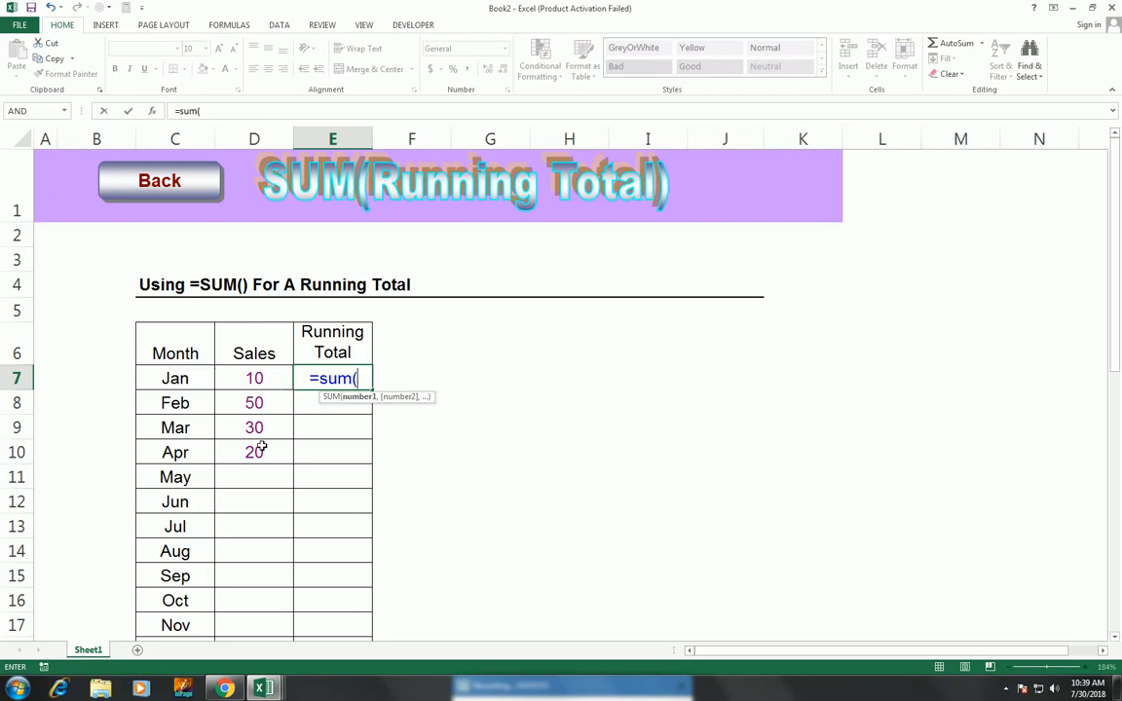
{"action": "left_click_drag", "start_coordinate": [263, 387], "coordinate": [252, 454]}
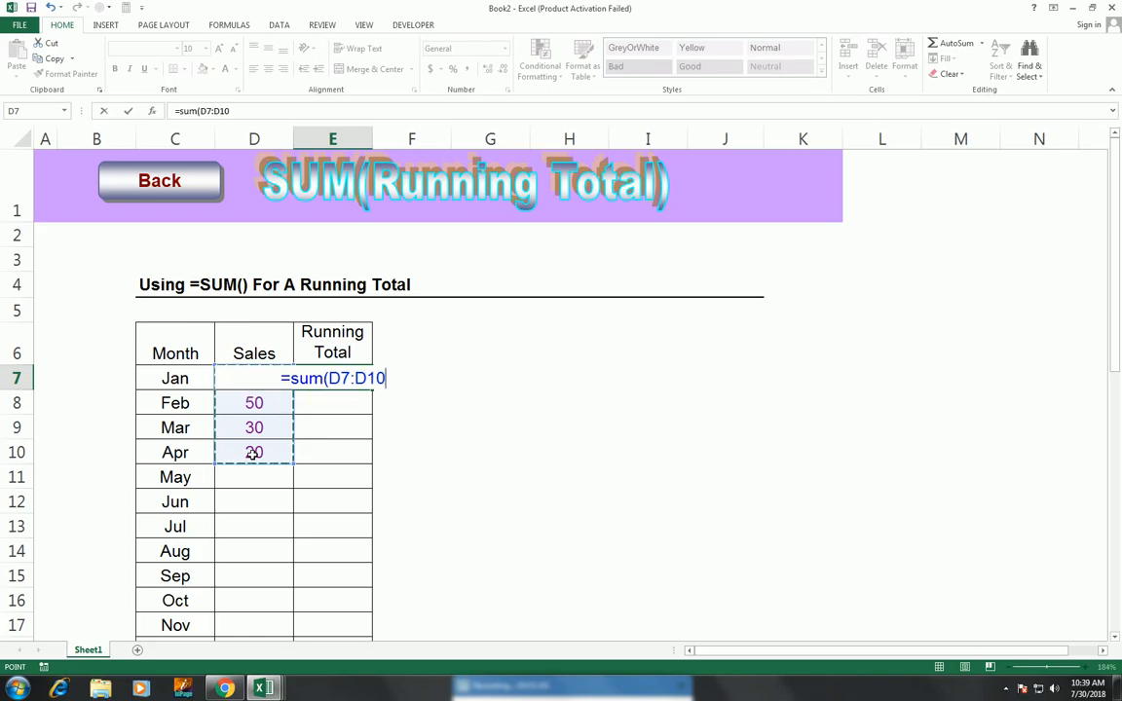
{"action": "key", "text": "Return"}
{"action": "key", "text": "ctrl+z"}
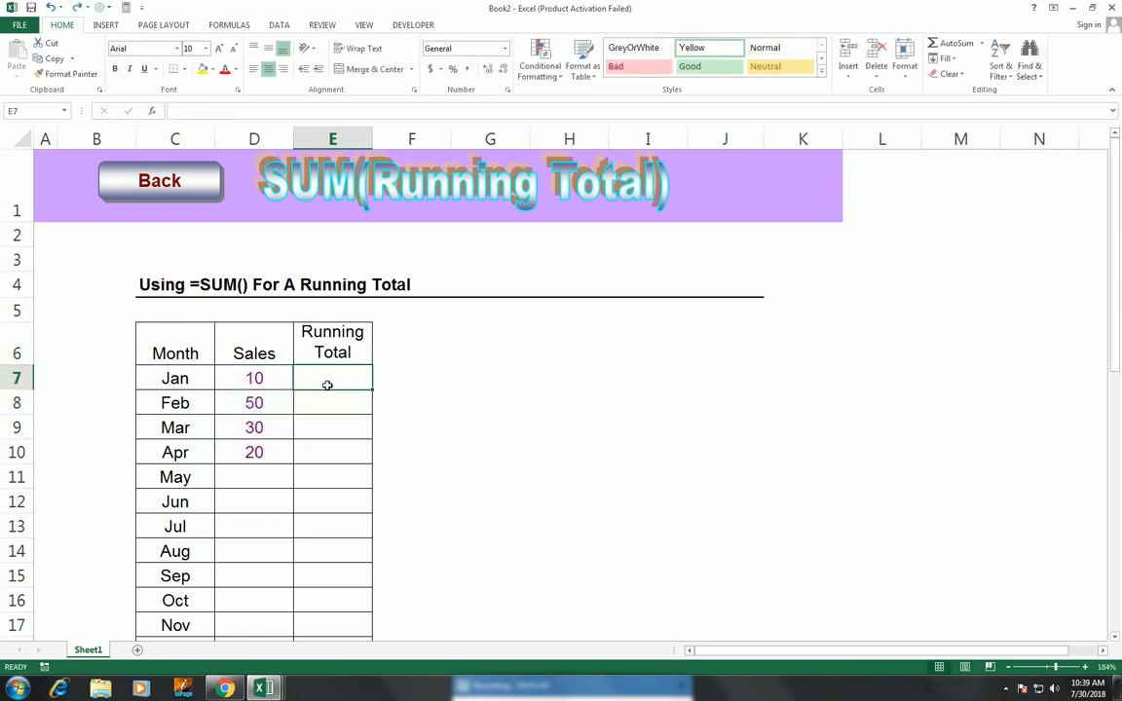
Step: Start a SUM formula in E7 that references January's sales cell D7
{"action": "type", "text": "=sum("}
{"action": "left_click", "coordinate": [255, 395]}
{"action": "left_click", "coordinate": [259, 381]}
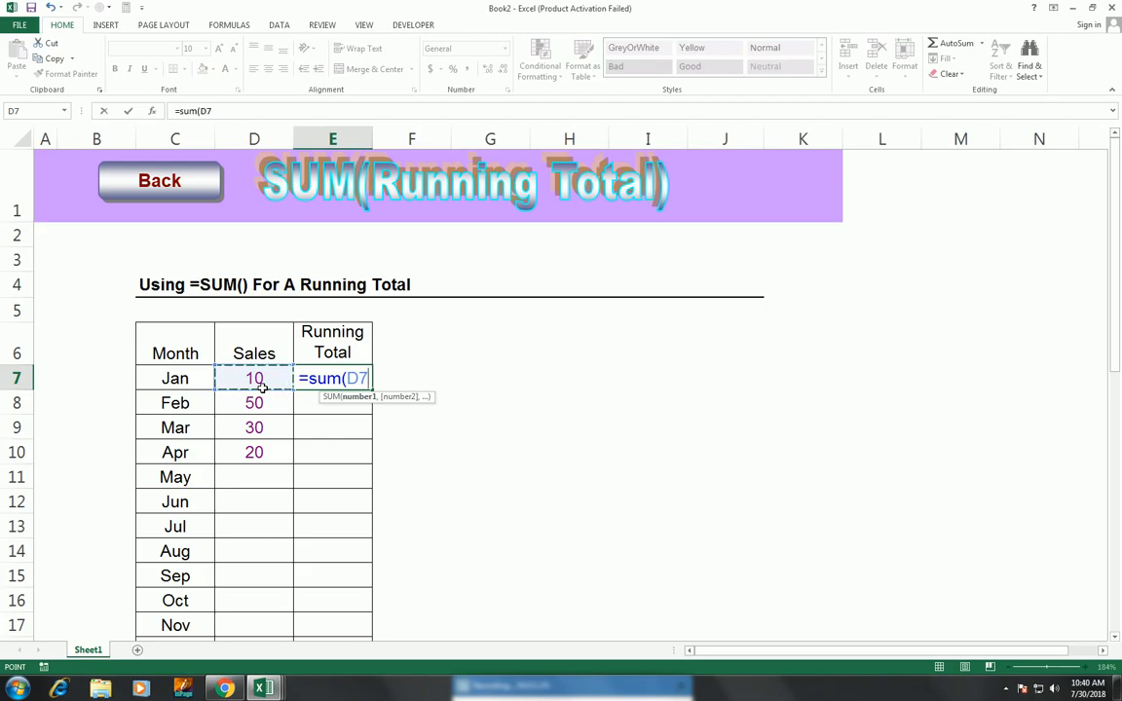
Step: Cycle the D7 reference through its absolute and mixed forms back to relative, and make it $D$7
{"action": "key", "text": "F4"}
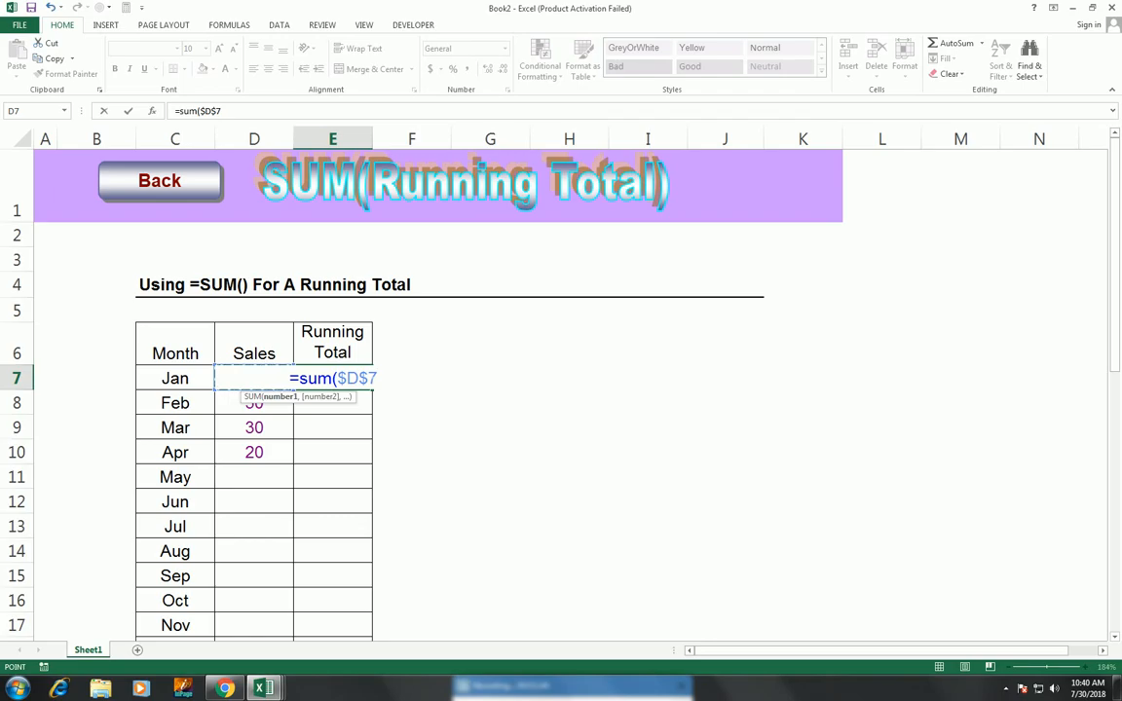
{"action": "key", "text": "F4"}
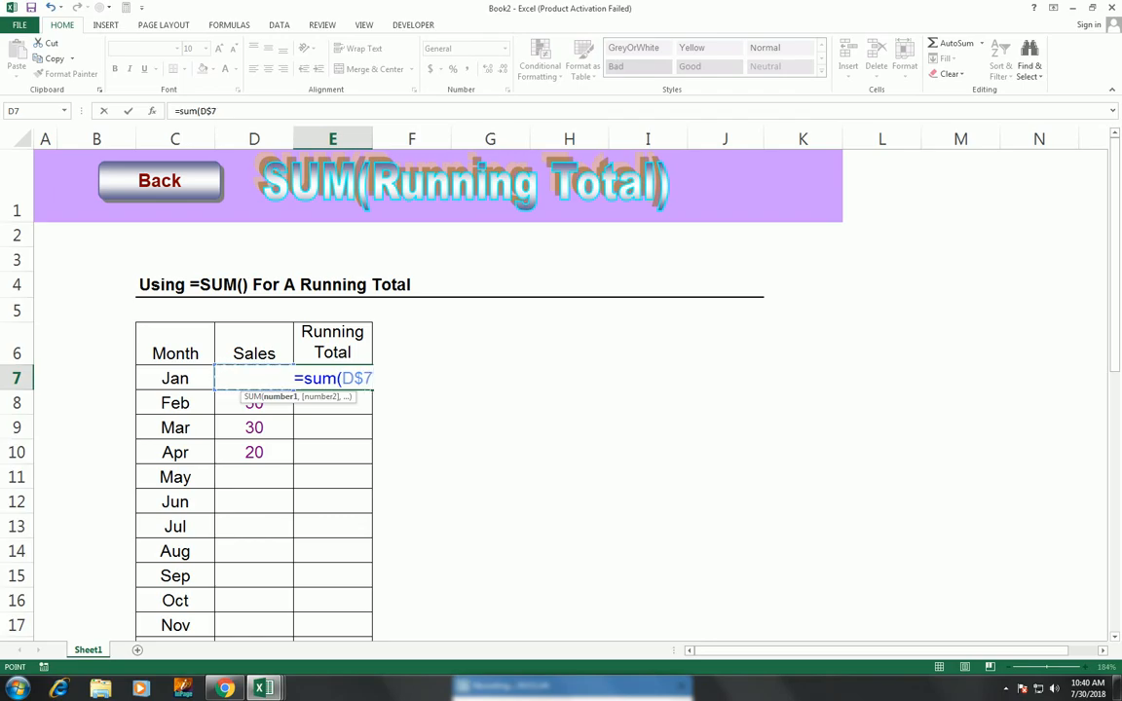
{"action": "key", "text": "F4"}
{"action": "key", "text": "F4"}
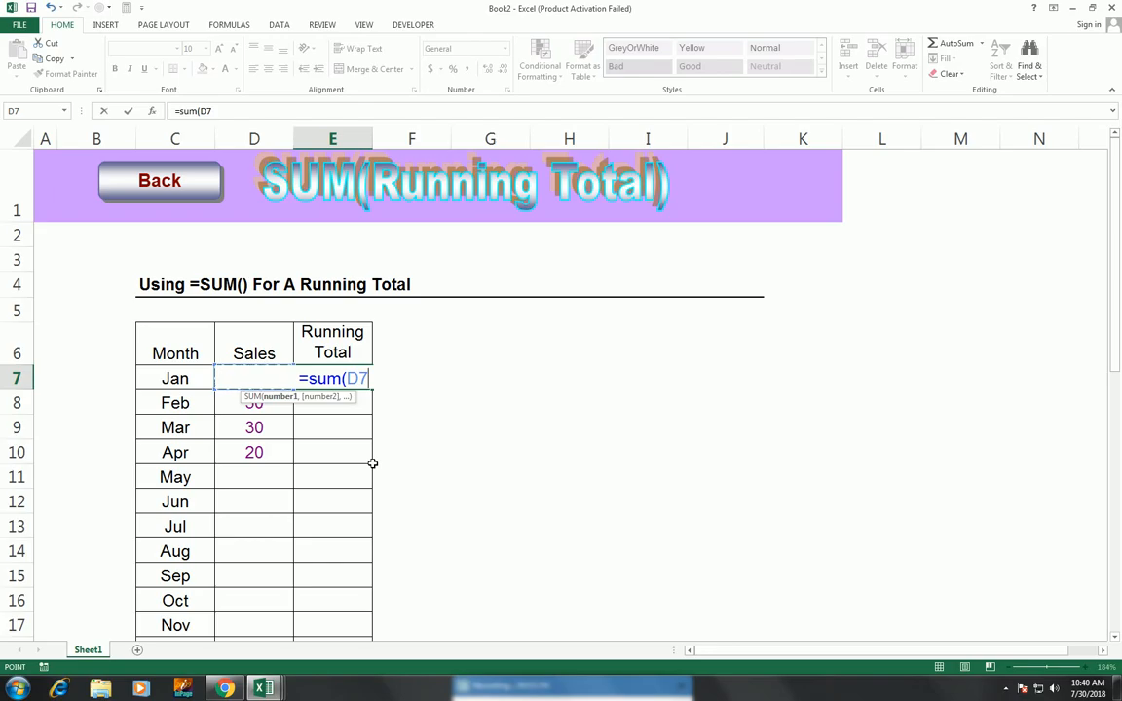
{"action": "key", "text": "F4"}
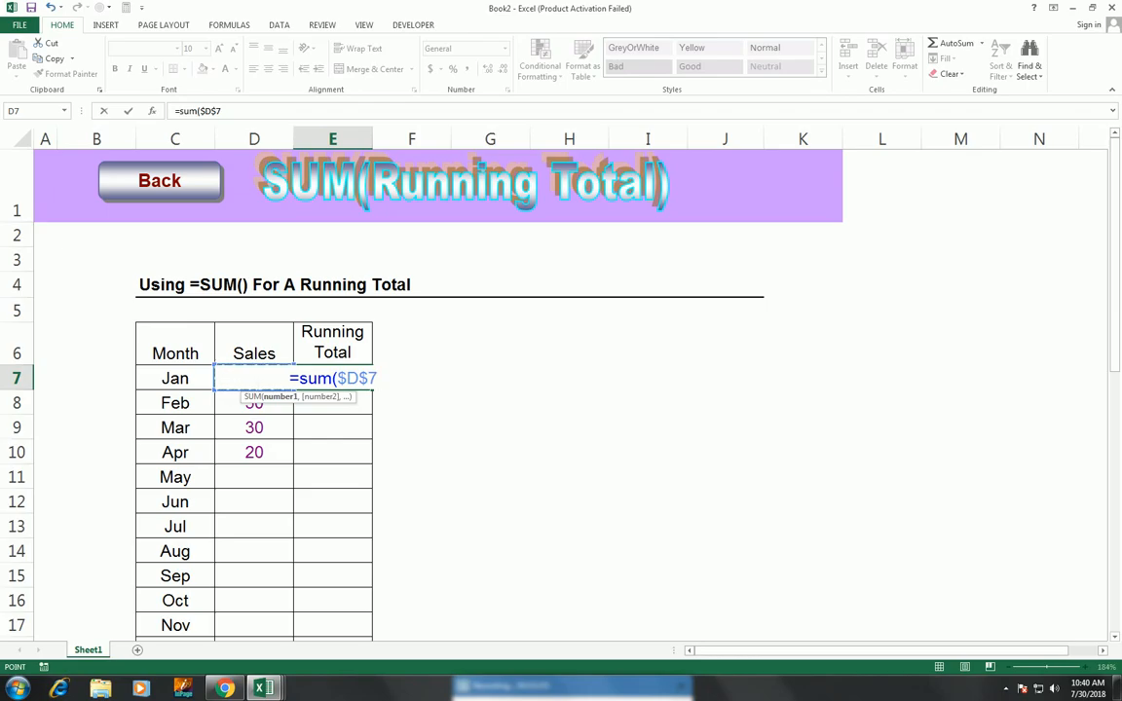
Step: Extend the reference to D7:D7, make its first part absolute, and complete the E7 formula as =SUM($D$7:D7)
{"action": "key", "text": "F8"}
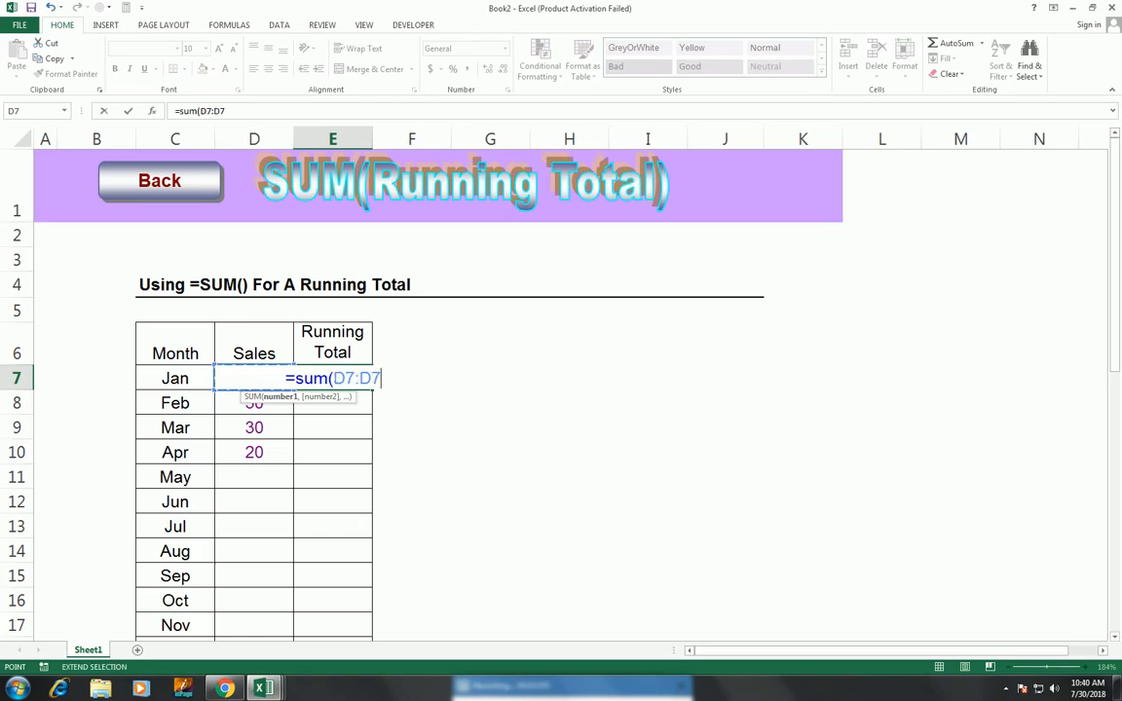
{"action": "double_click", "coordinate": [346, 381]}
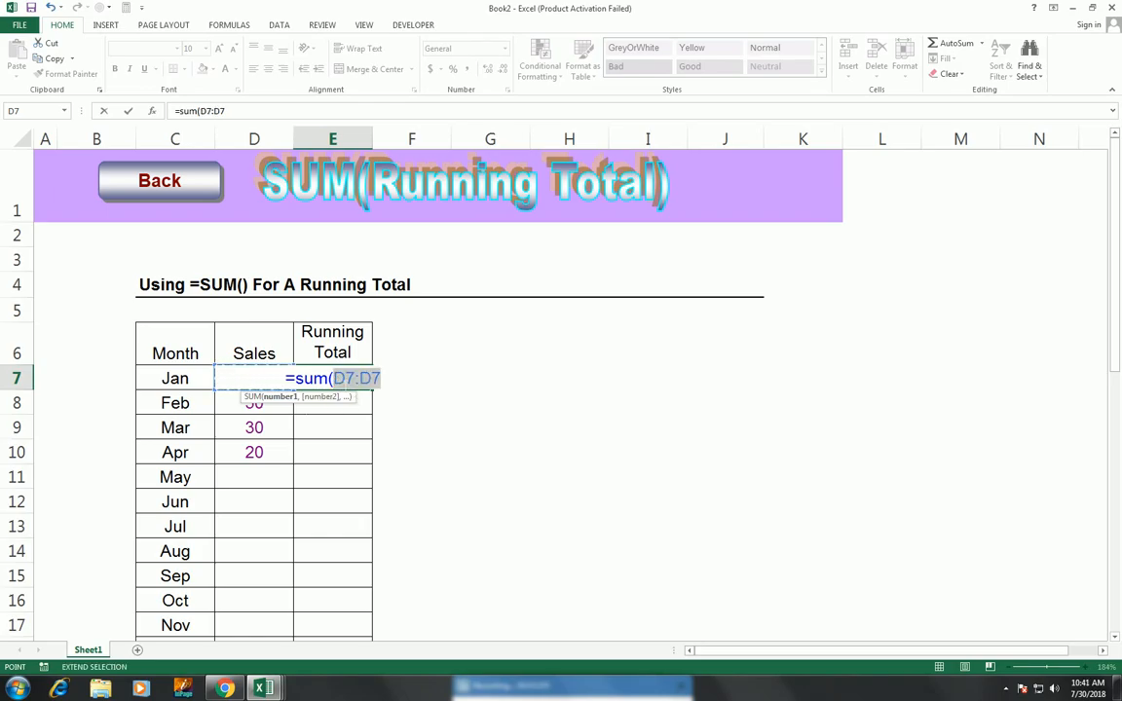
{"action": "left_click", "coordinate": [356, 380]}
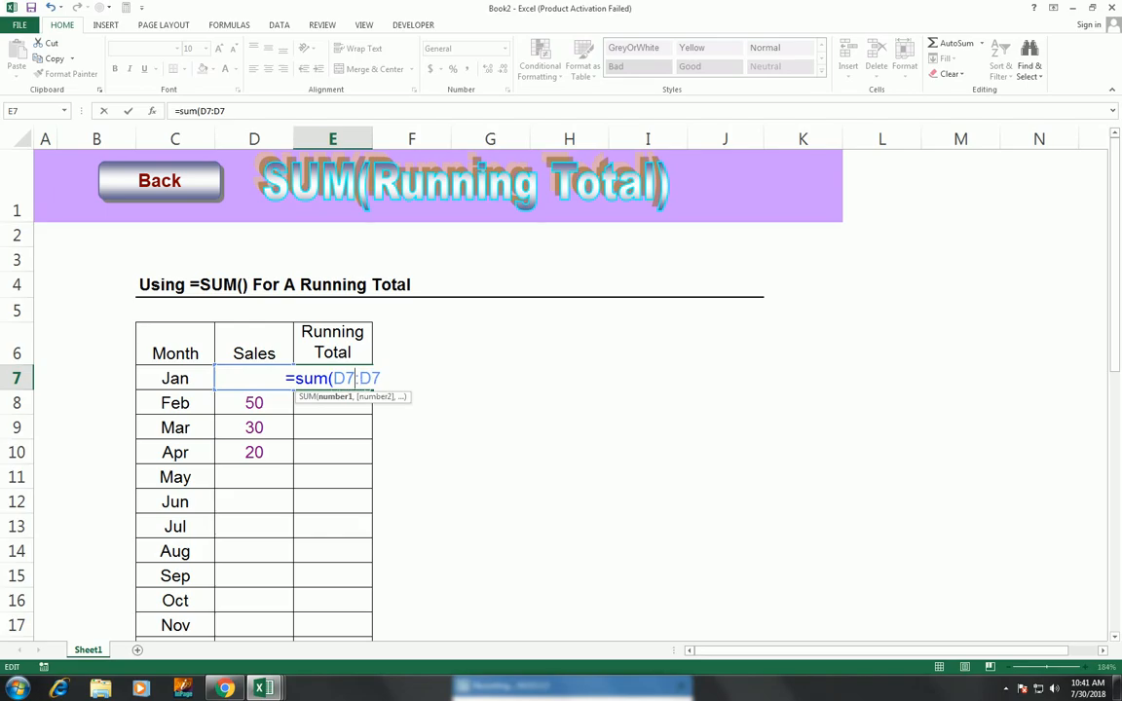
{"action": "key", "text": "shift+Left"}
{"action": "key", "text": "shift+Left"}
{"action": "key", "text": "F4"}
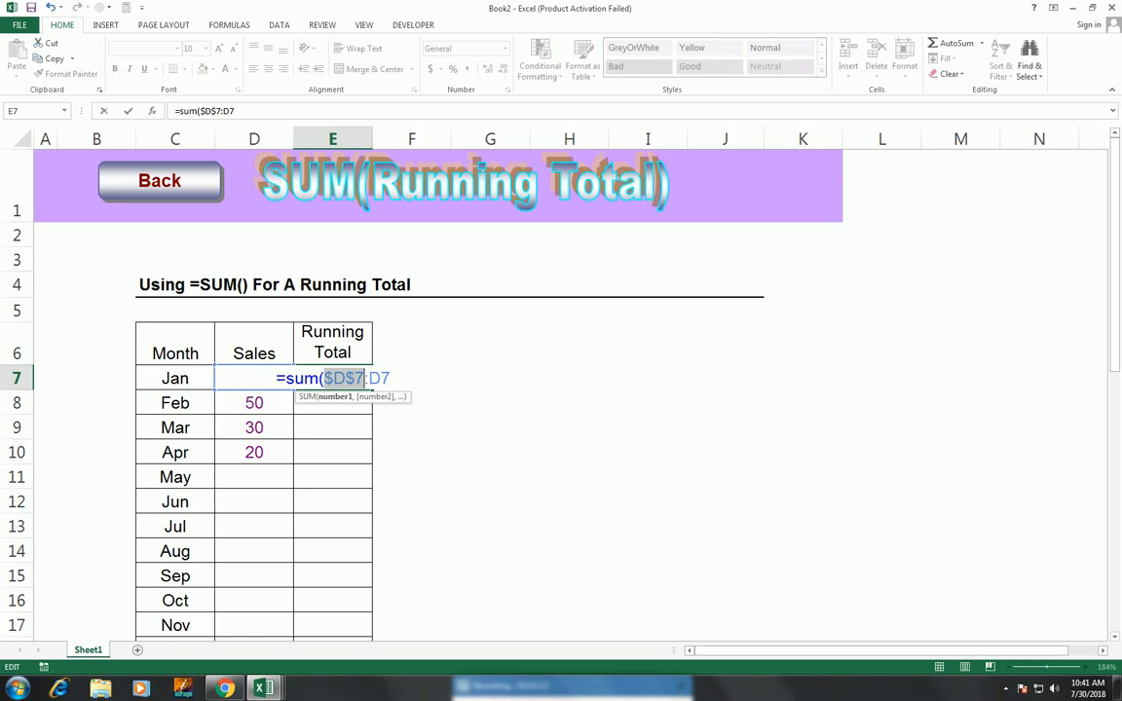
{"action": "left_click", "coordinate": [394, 378]}
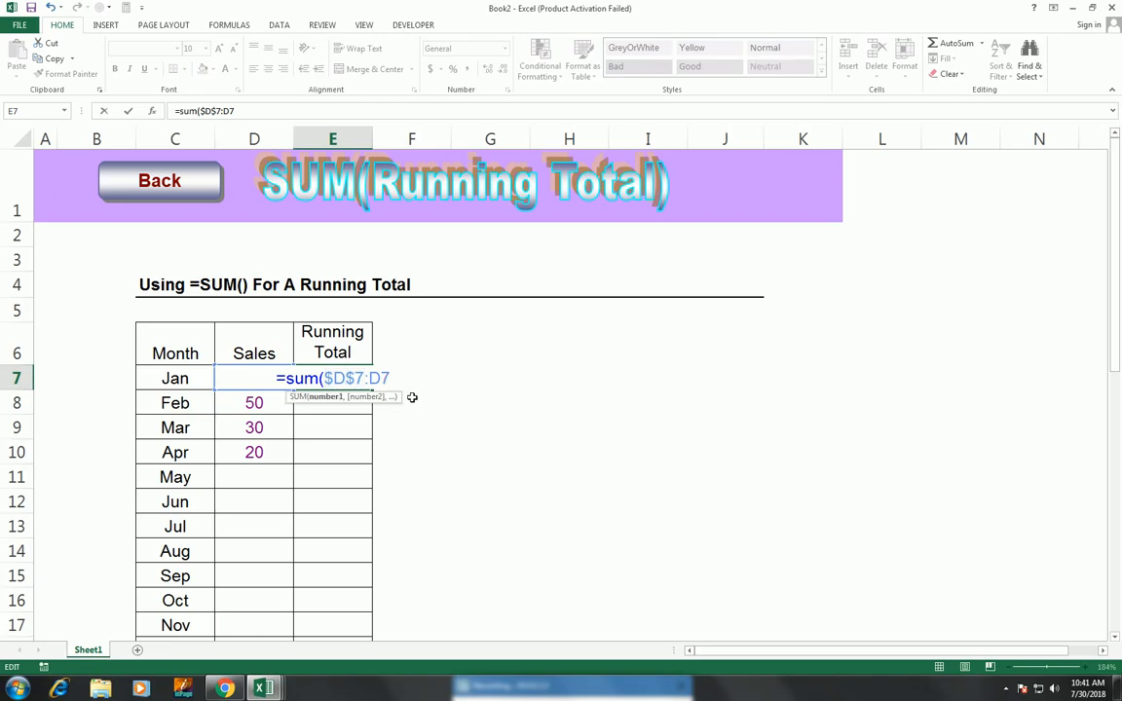
{"action": "type", "text": ")"}
{"action": "key", "text": "Return"}
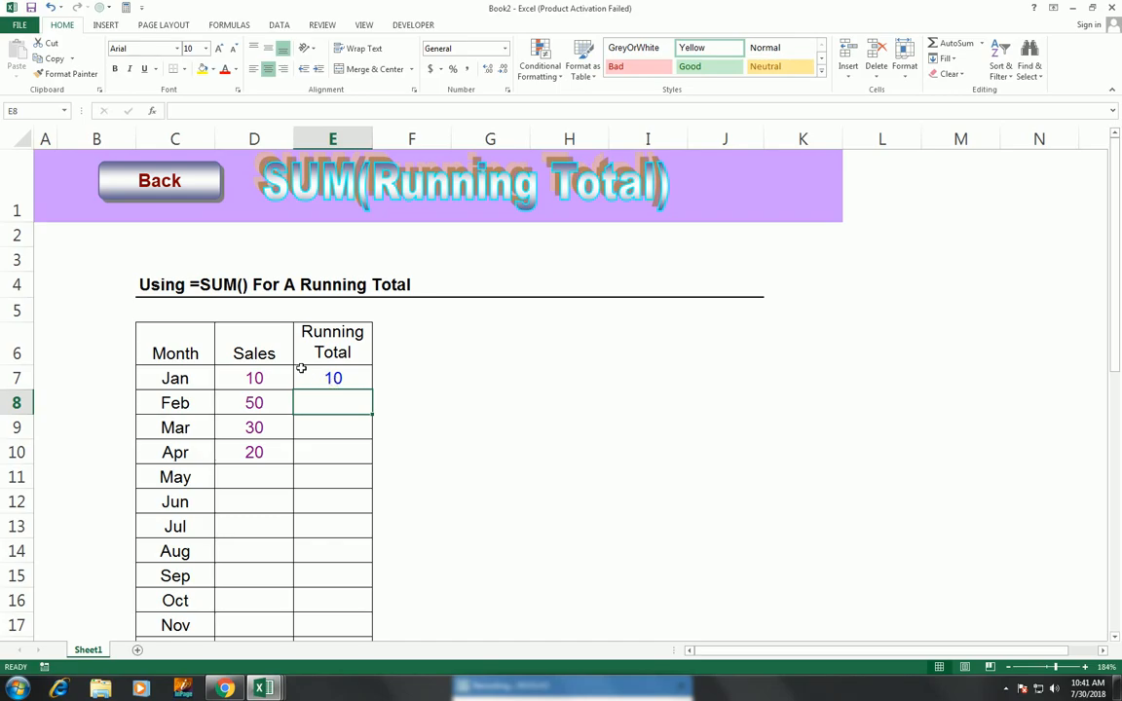
Step: Examine the formula in January's Running Total cell E7
{"action": "left_click", "coordinate": [361, 383]}
{"action": "double_click", "coordinate": [351, 378]}
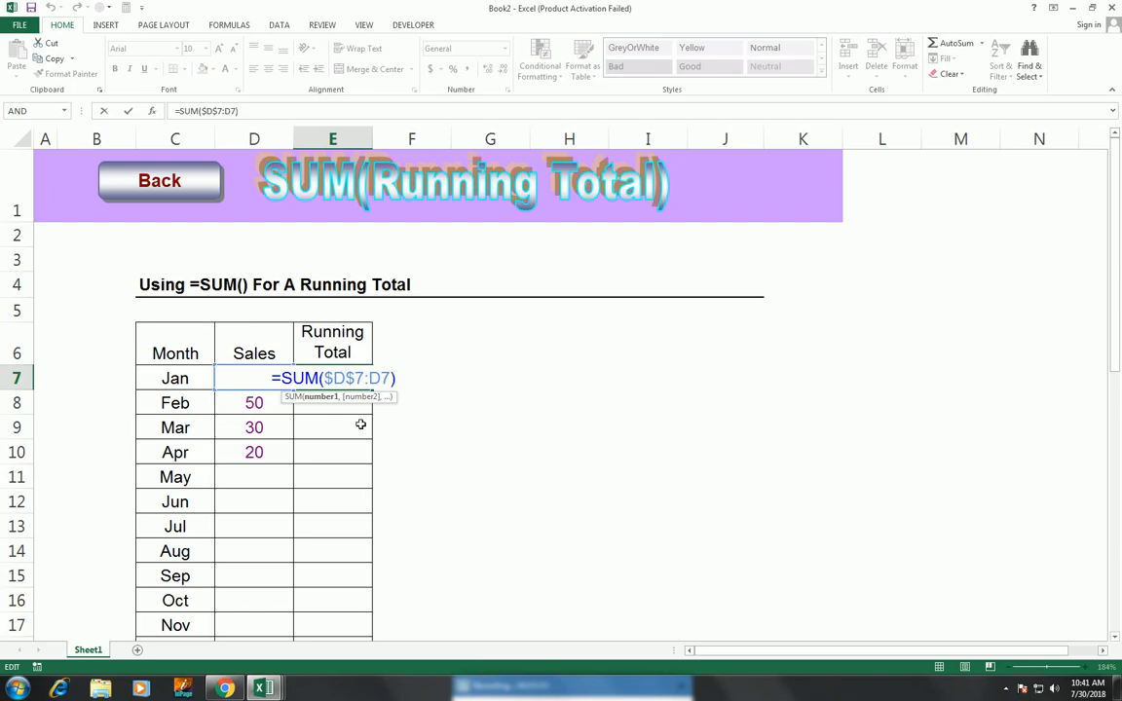
{"action": "key", "text": "Return"}
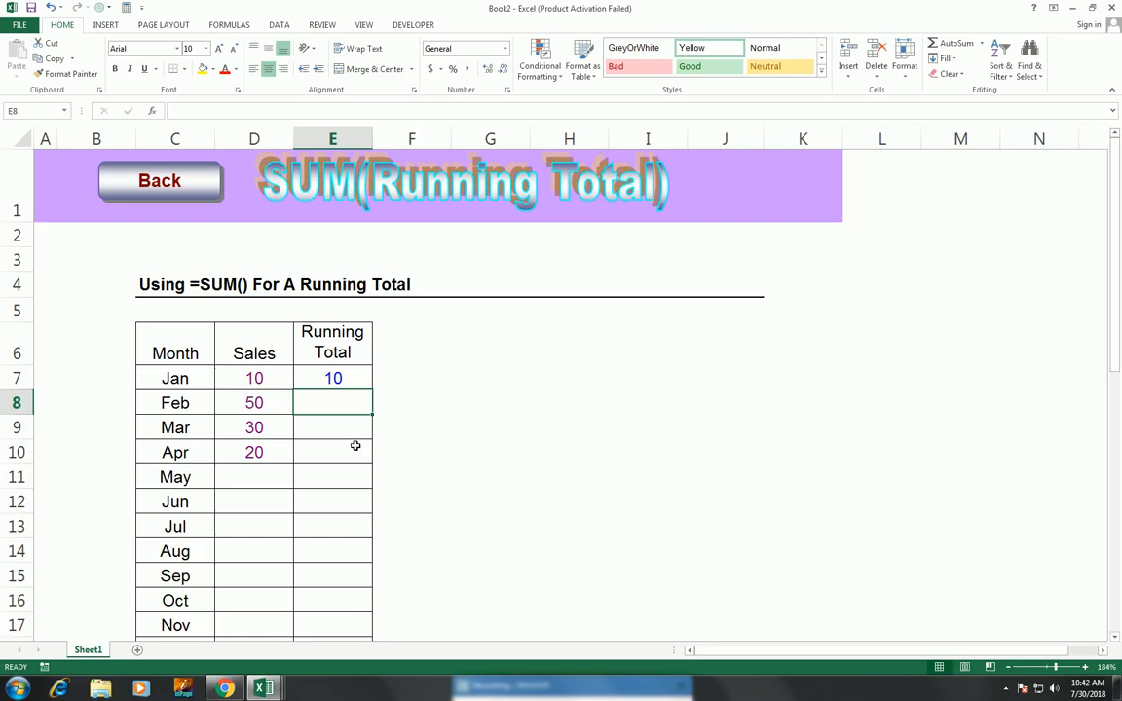
Step: Fill the running total formula from E7 down to the December row, E18
{"action": "left_click", "coordinate": [336, 379]}
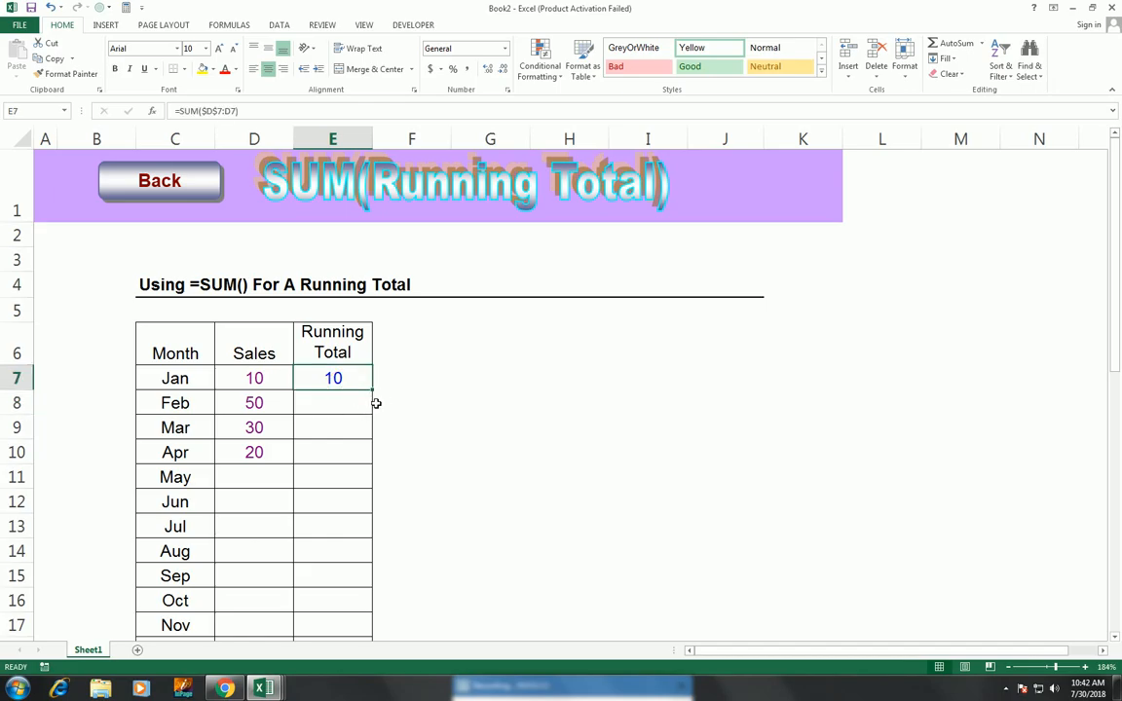
{"action": "left_click_drag", "start_coordinate": [376, 399], "coordinate": [378, 600]}
{"action": "scroll", "coordinate": [418, 560], "scroll_direction": "up", "scroll_amount": 1}
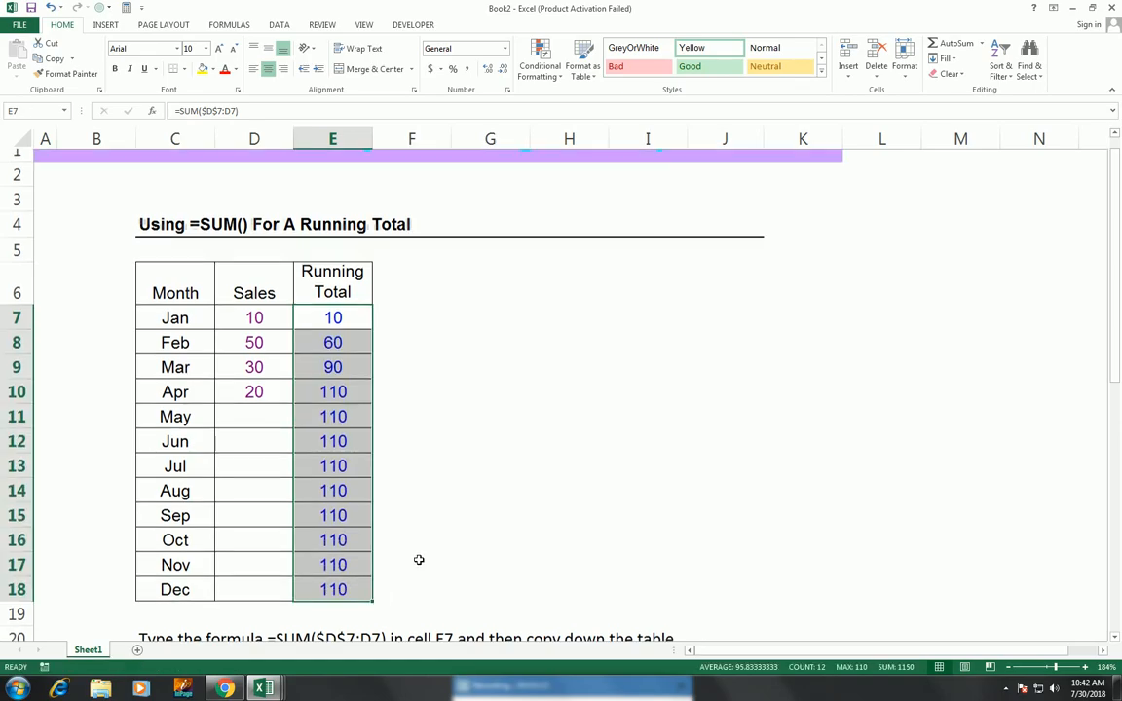
{"action": "left_click", "coordinate": [336, 379]}
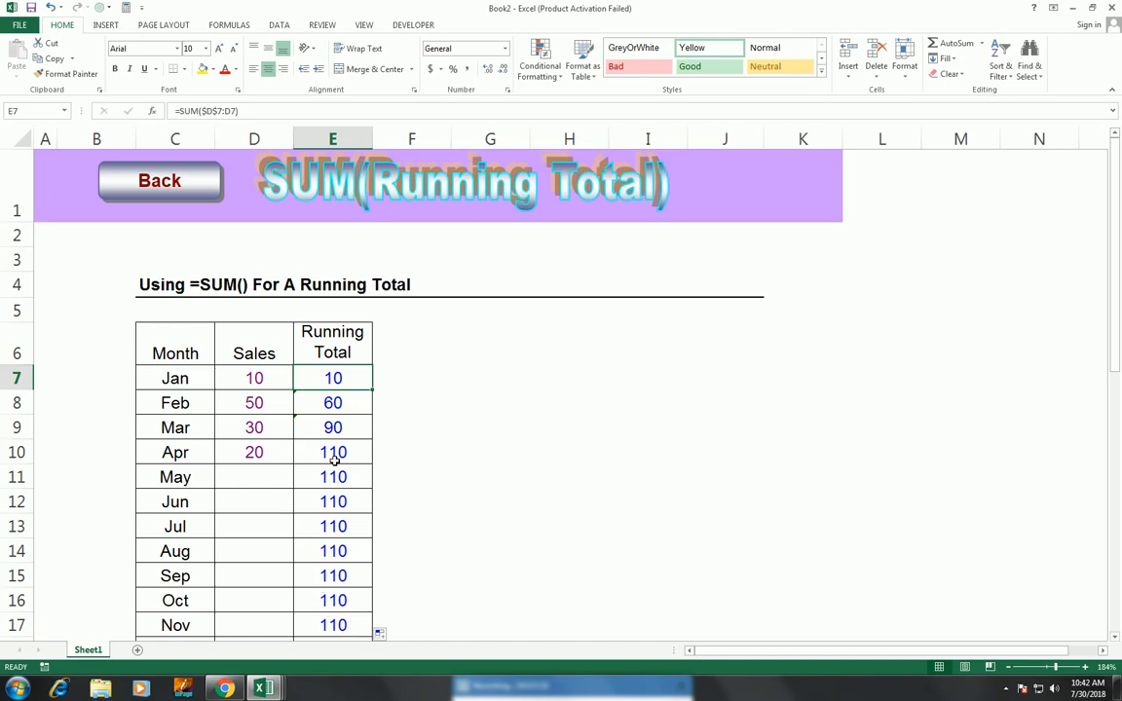
Step: Enter 90 as May's sales in D11
{"action": "left_click", "coordinate": [275, 487]}
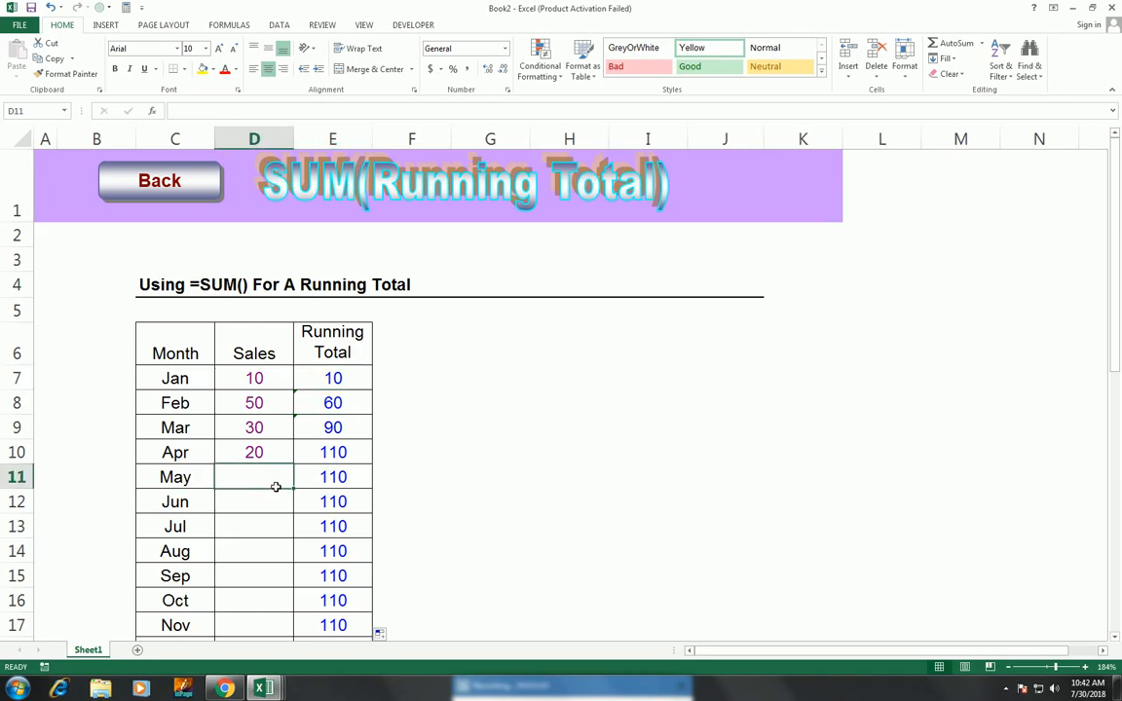
{"action": "type", "text": "90"}
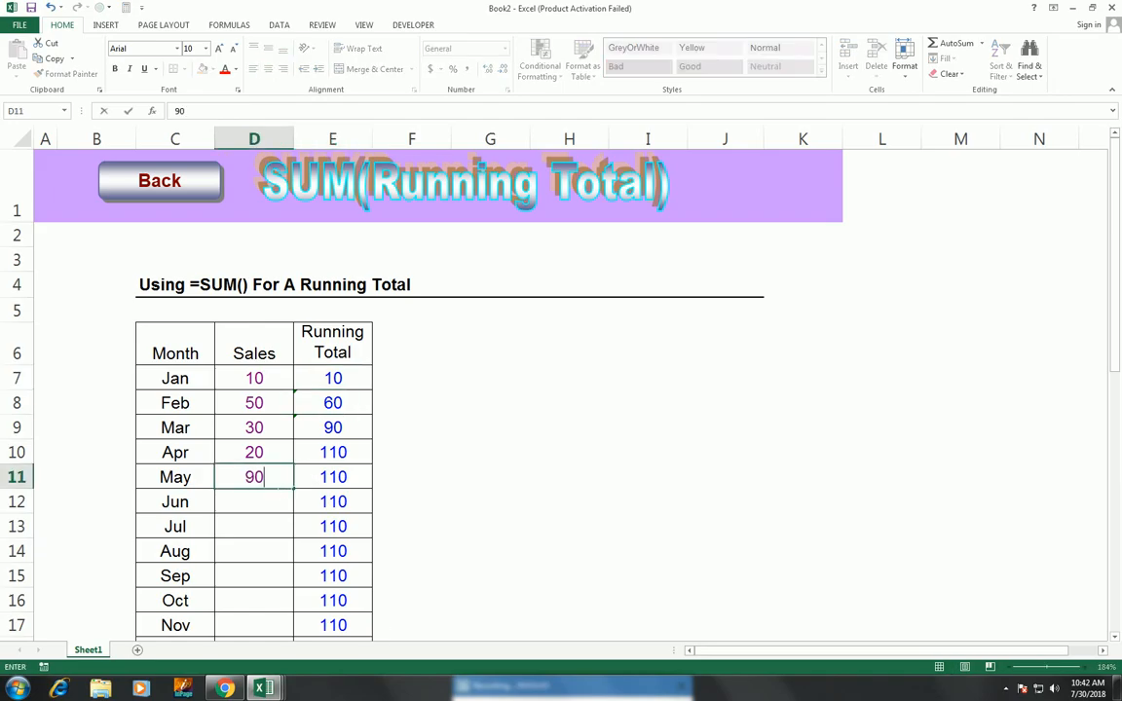
{"action": "key", "text": "Return"}
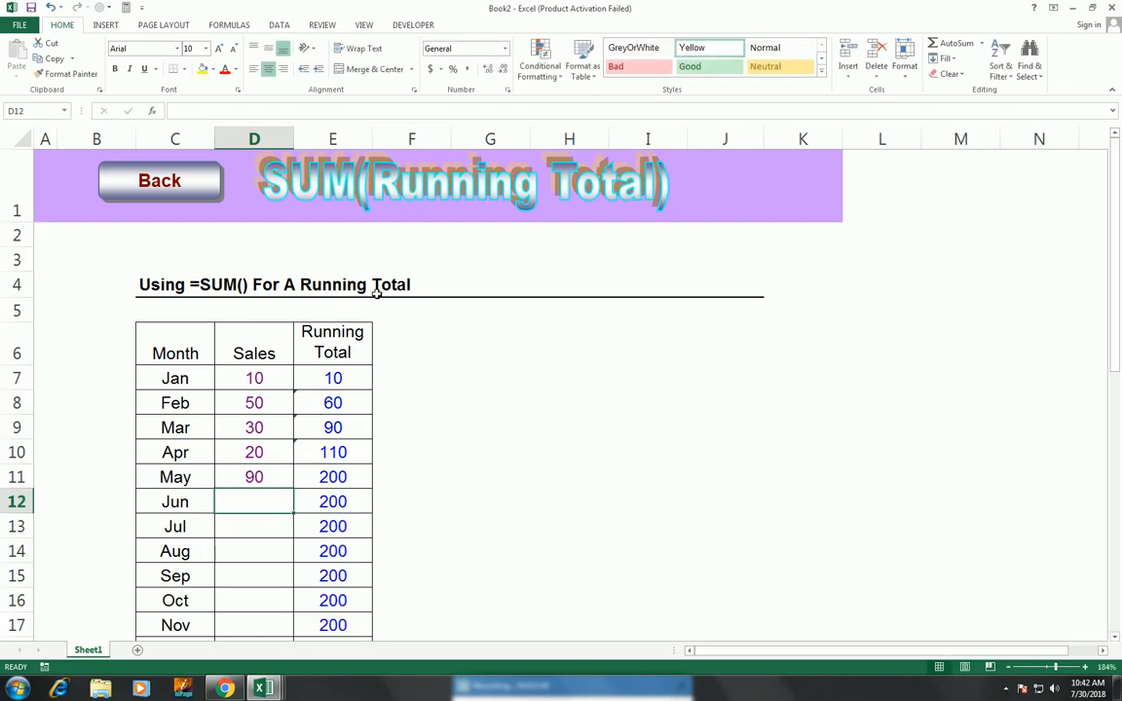
Step: Review the notes below the table, and enter the heading "logical Condition" in F6 beside Running Total
{"action": "scroll", "coordinate": [306, 482], "scroll_direction": "down", "scroll_amount": 1}
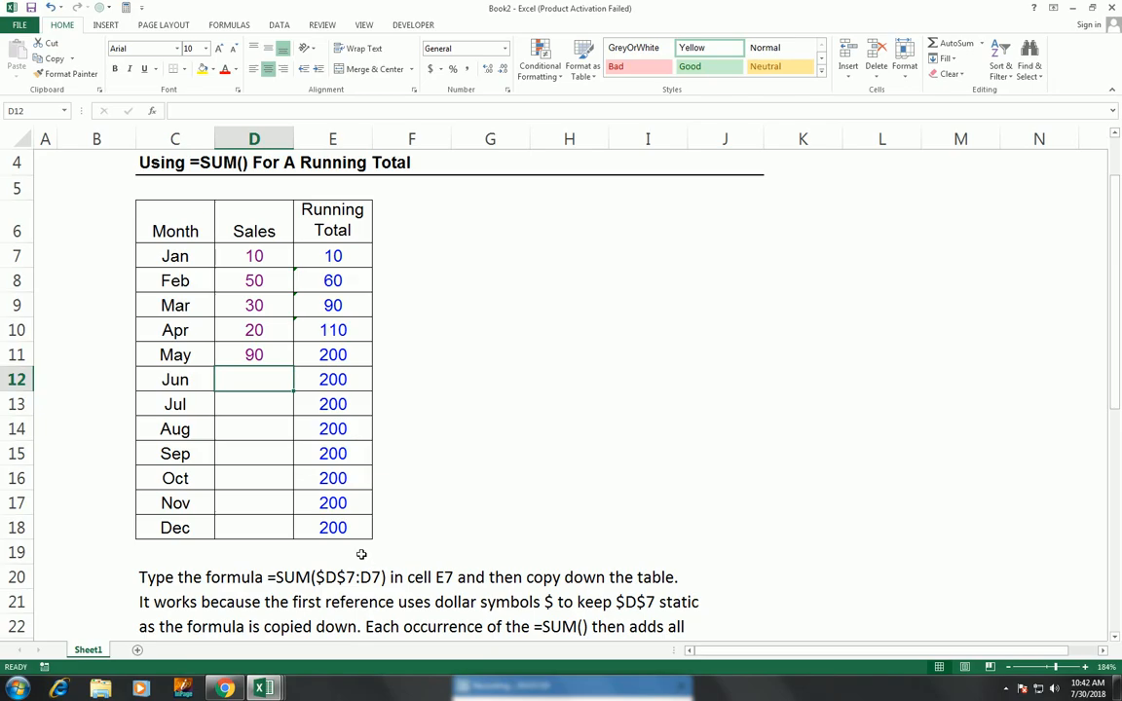
{"action": "scroll", "coordinate": [361, 554], "scroll_direction": "down", "scroll_amount": 1}
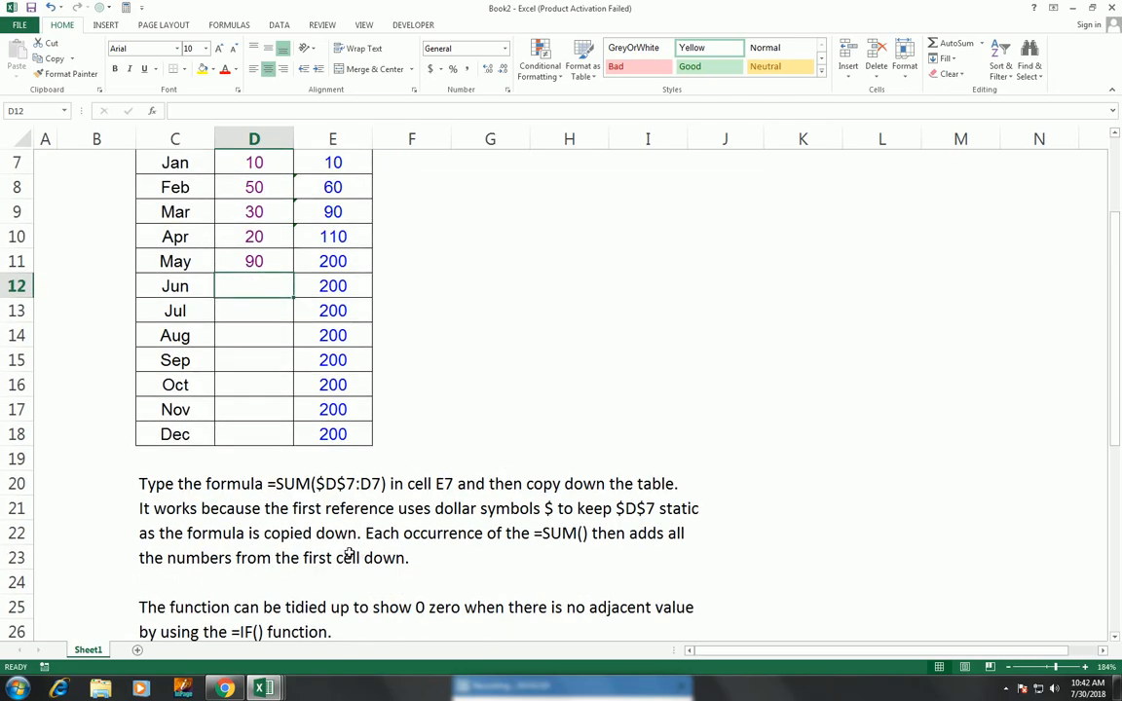
{"action": "scroll", "coordinate": [350, 537], "scroll_direction": "down", "scroll_amount": 1}
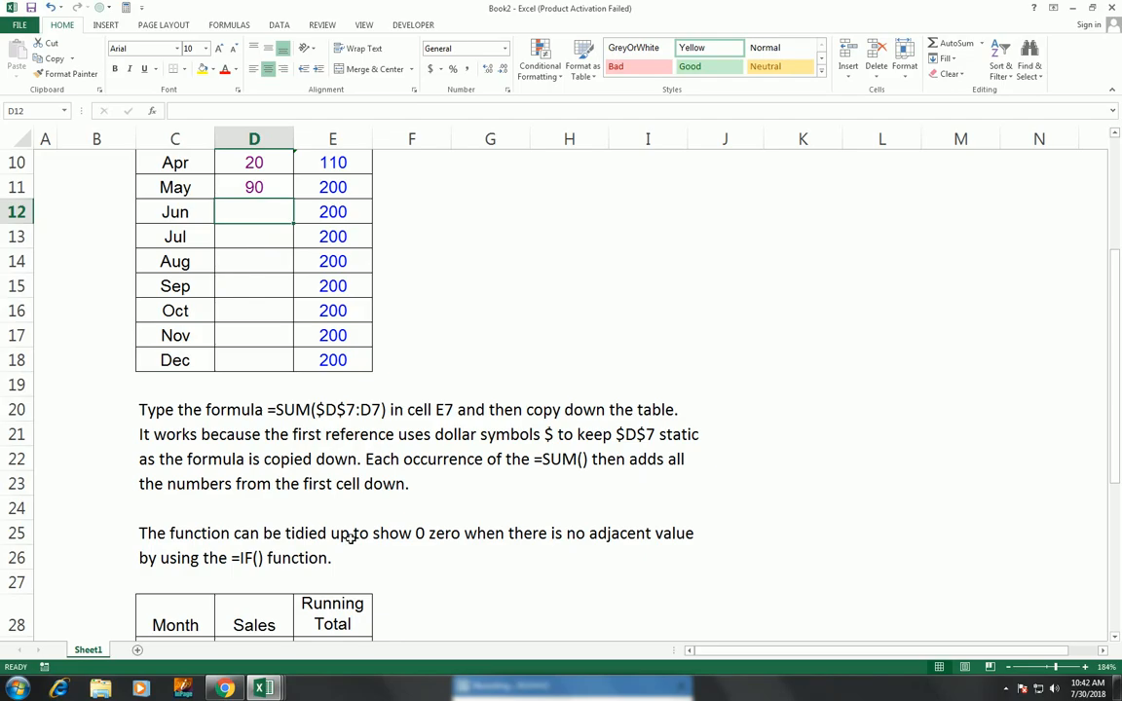
{"action": "scroll", "coordinate": [349, 537], "scroll_direction": "up", "scroll_amount": 3}
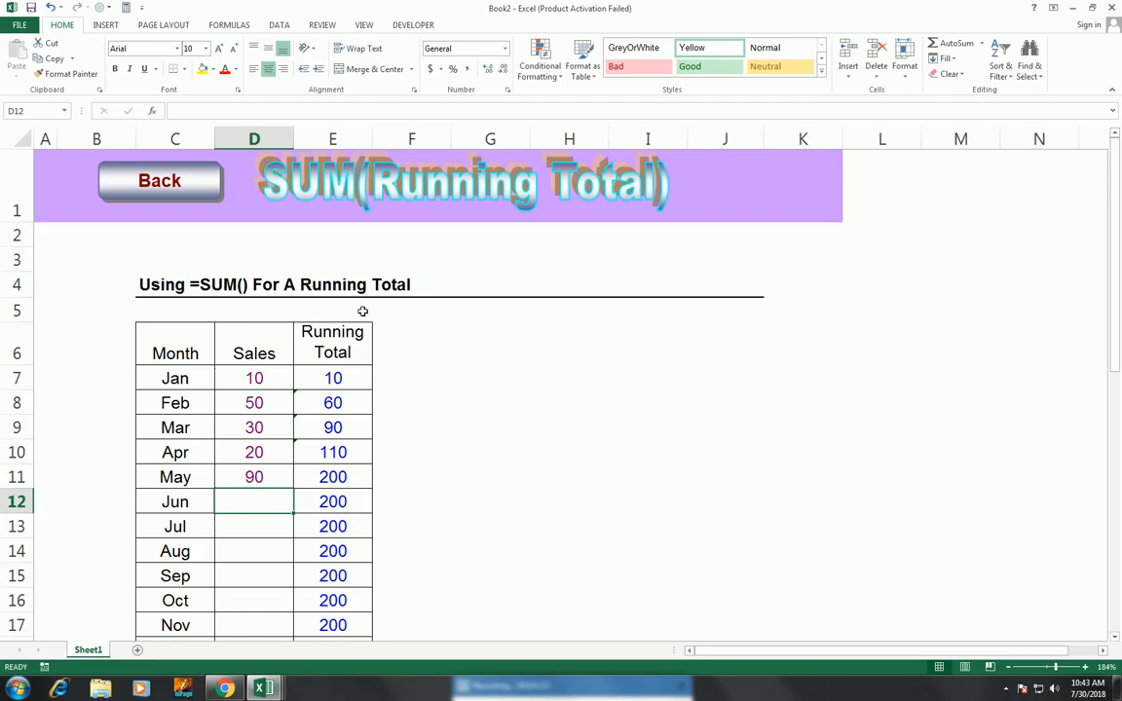
{"action": "left_click", "coordinate": [413, 341]}
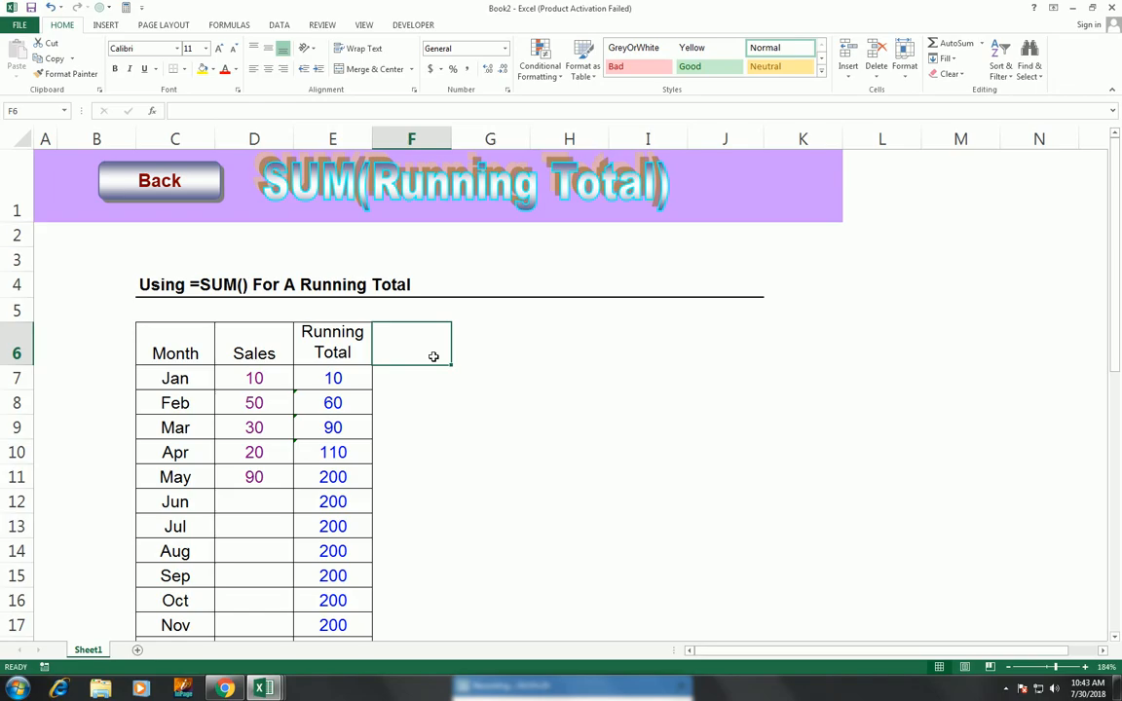
{"action": "type", "text": "logical "}
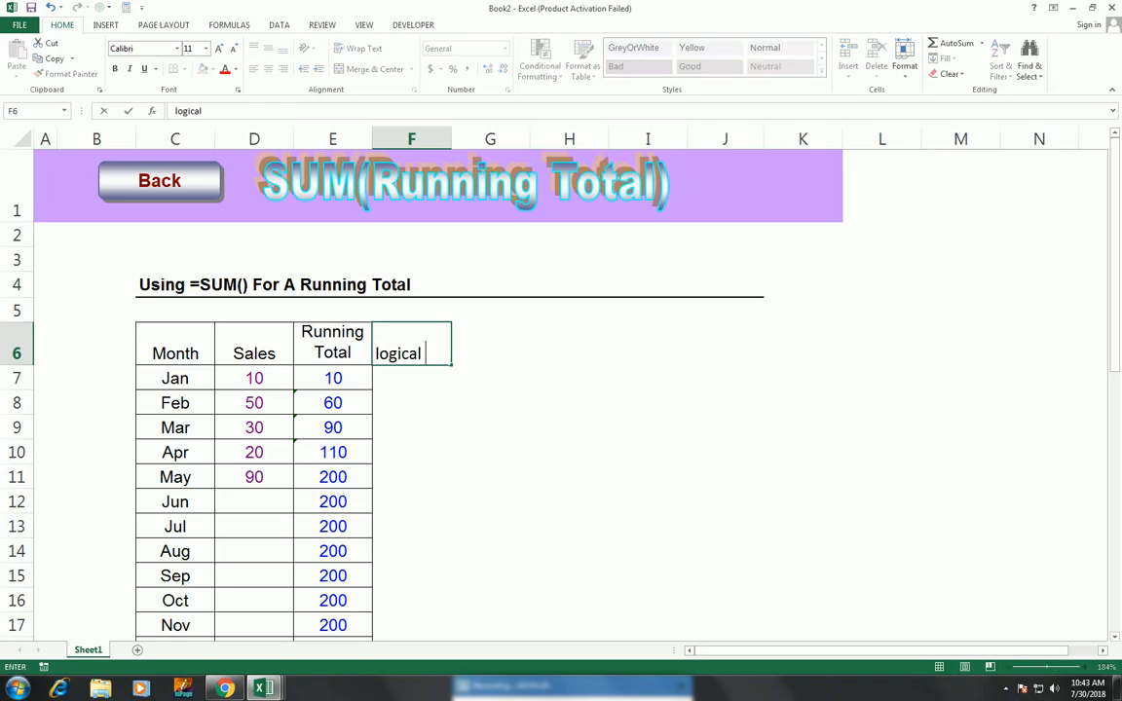
{"action": "type", "text": "Condition"}
{"action": "key", "text": "Return"}
Step: Apply all borders to F6:F18 and widen column F to fit its heading
{"action": "left_click_drag", "start_coordinate": [402, 327], "coordinate": [425, 576]}
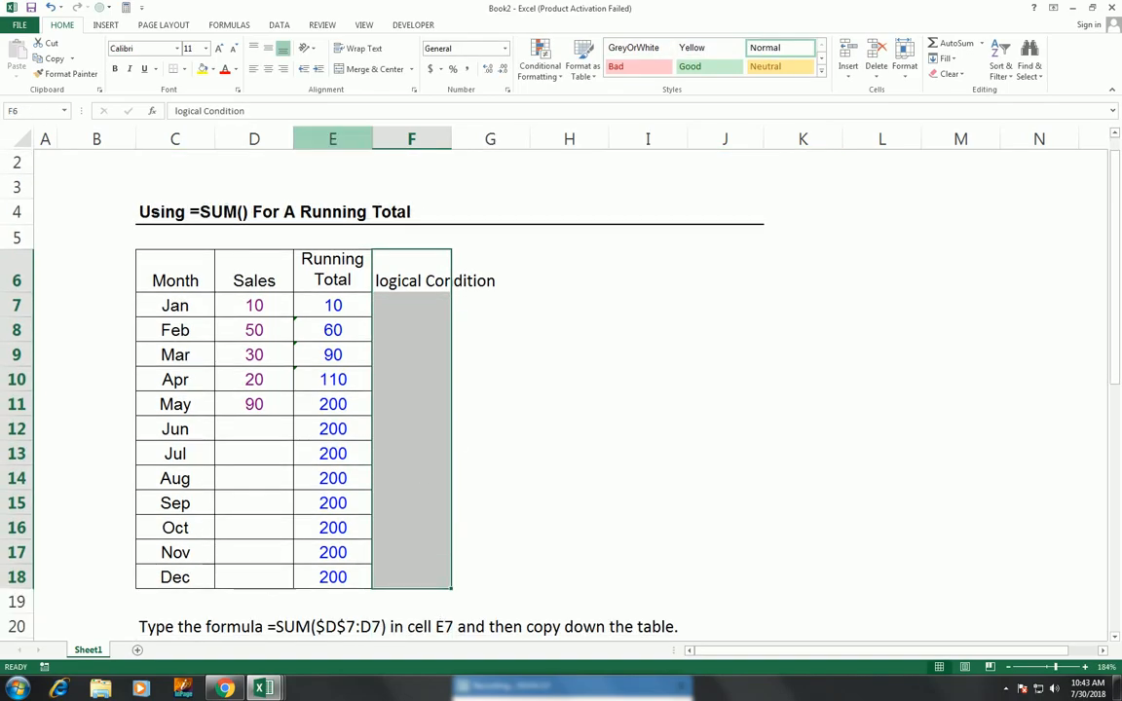
{"action": "left_click", "coordinate": [184, 69]}
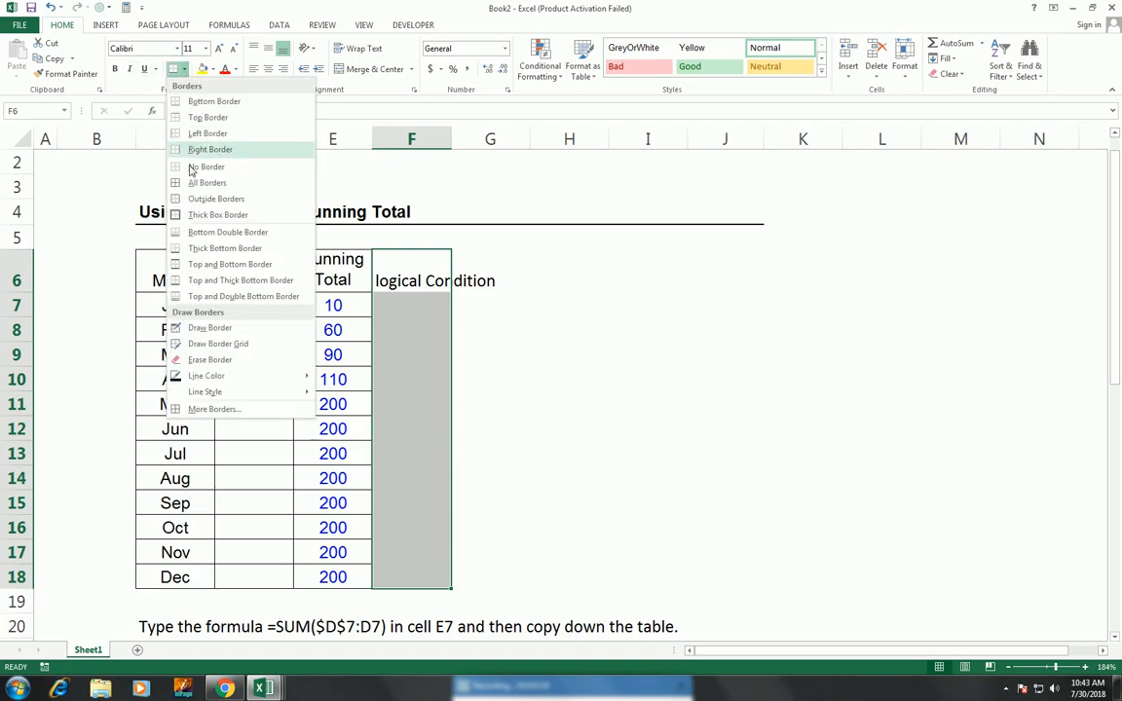
{"action": "left_click", "coordinate": [194, 182]}
{"action": "left_click_drag", "start_coordinate": [482, 143], "coordinate": [544, 144]}
Step: Start the formula =sum(if(D7,D7 in F7, using January's sales as the logical test and the start of the true value
{"action": "left_click", "coordinate": [502, 300]}
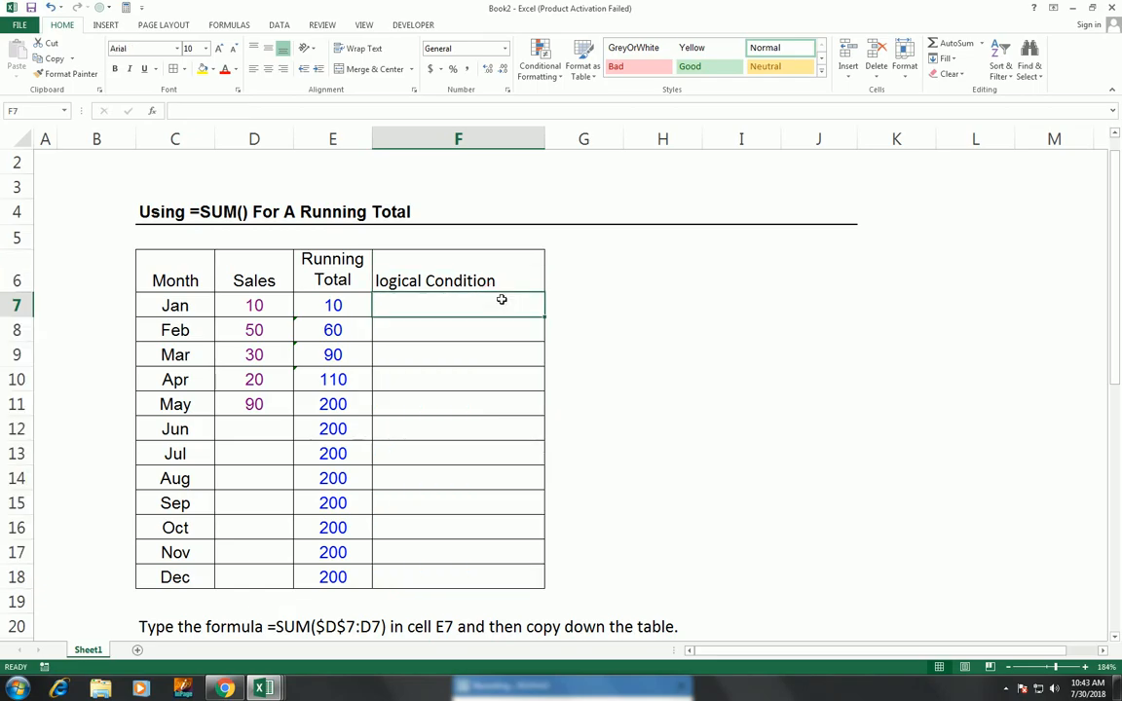
{"action": "scroll", "coordinate": [610, 433], "scroll_direction": "up", "scroll_amount": 1}
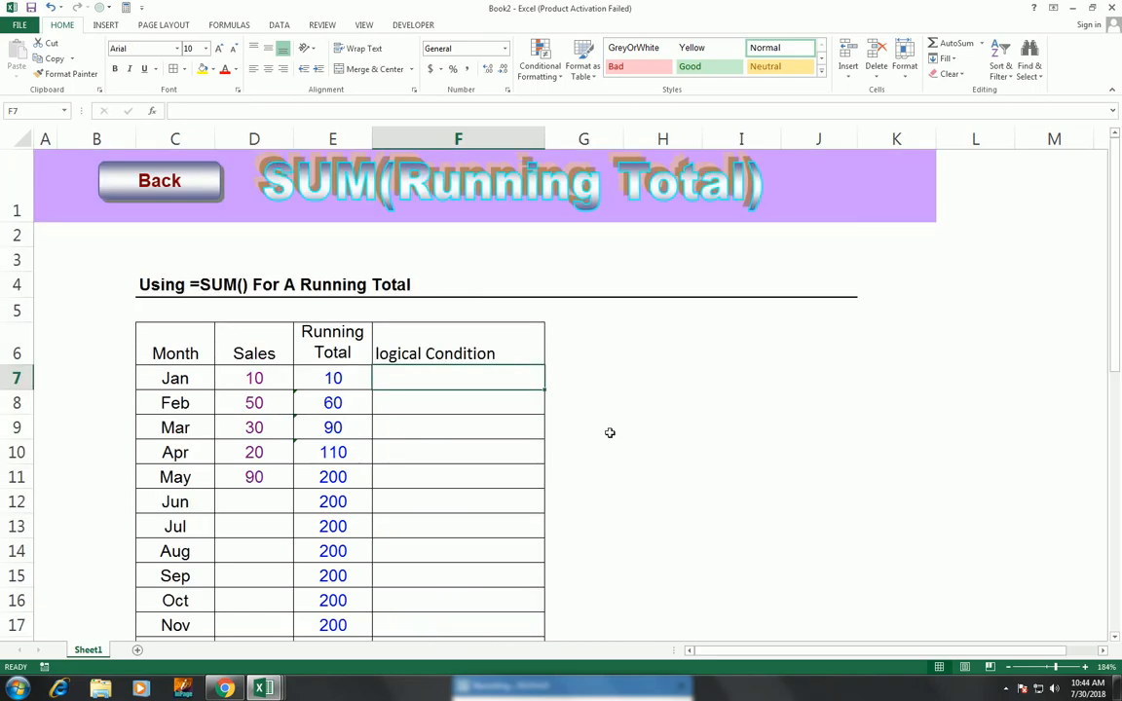
{"action": "type", "text": "=sum"}
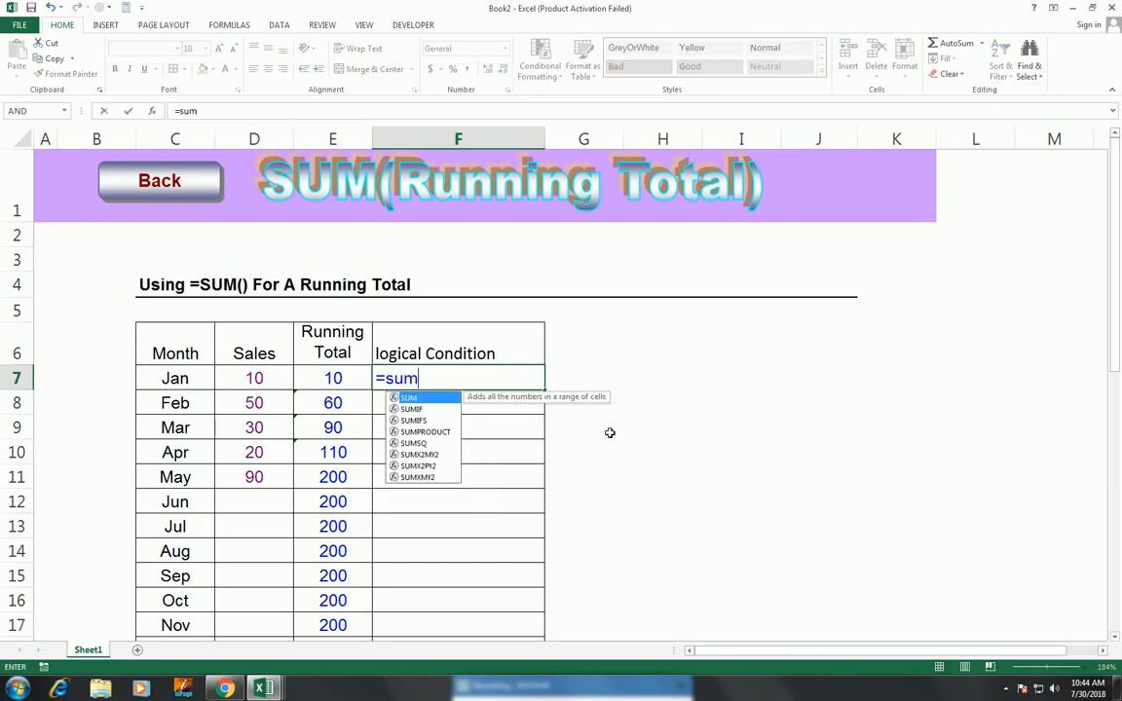
{"action": "type", "text": "("}
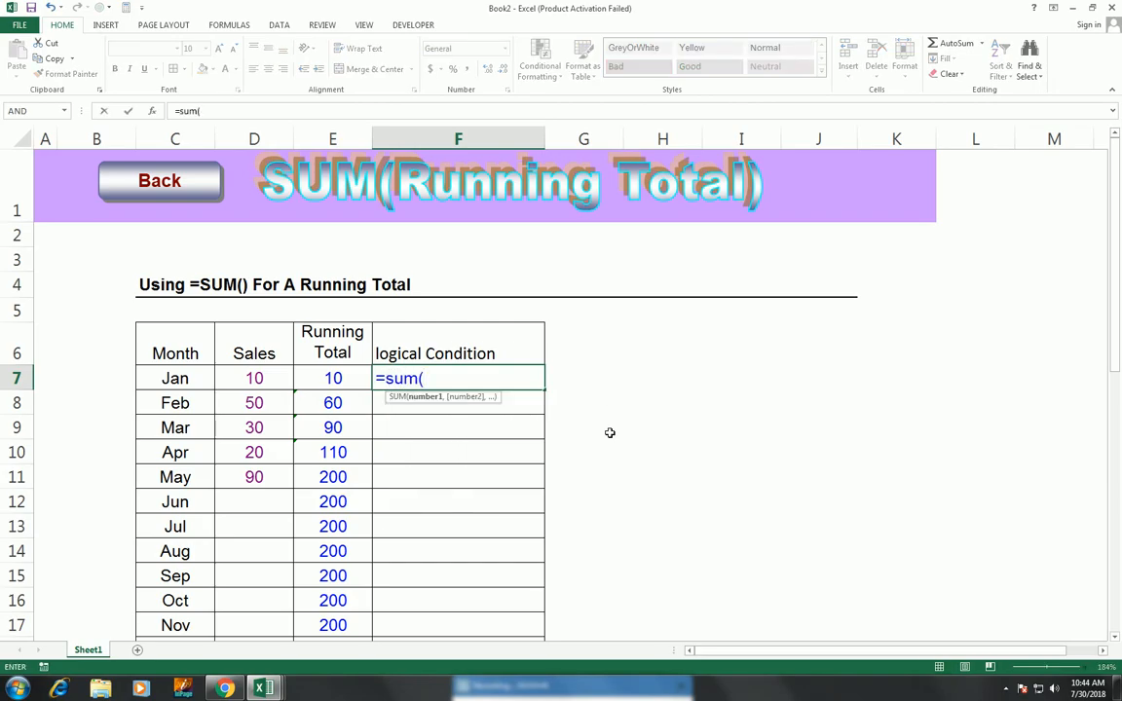
{"action": "type", "text": "if("}
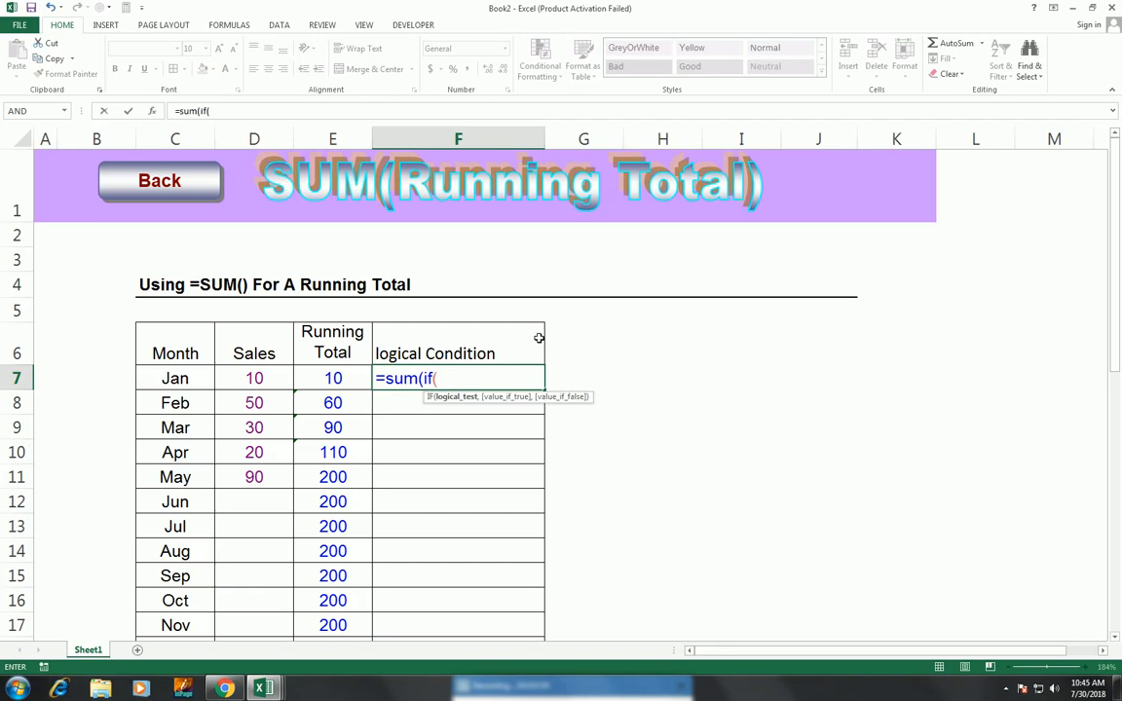
{"action": "left_click", "coordinate": [248, 382]}
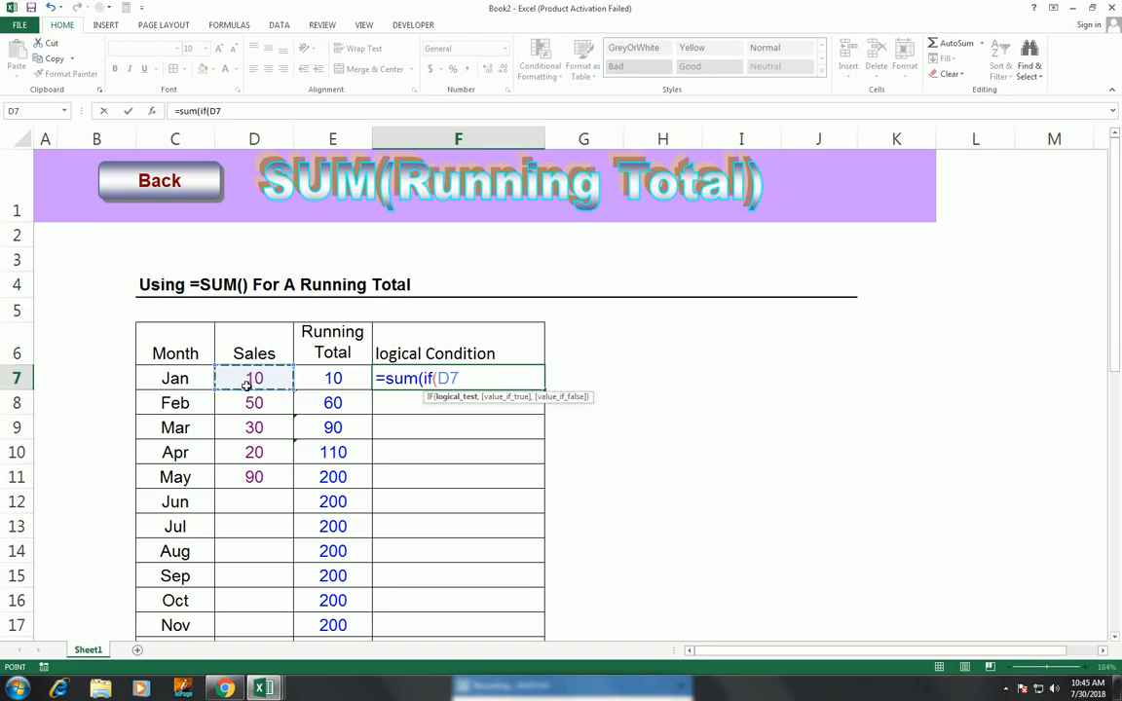
{"action": "type", "text": ","}
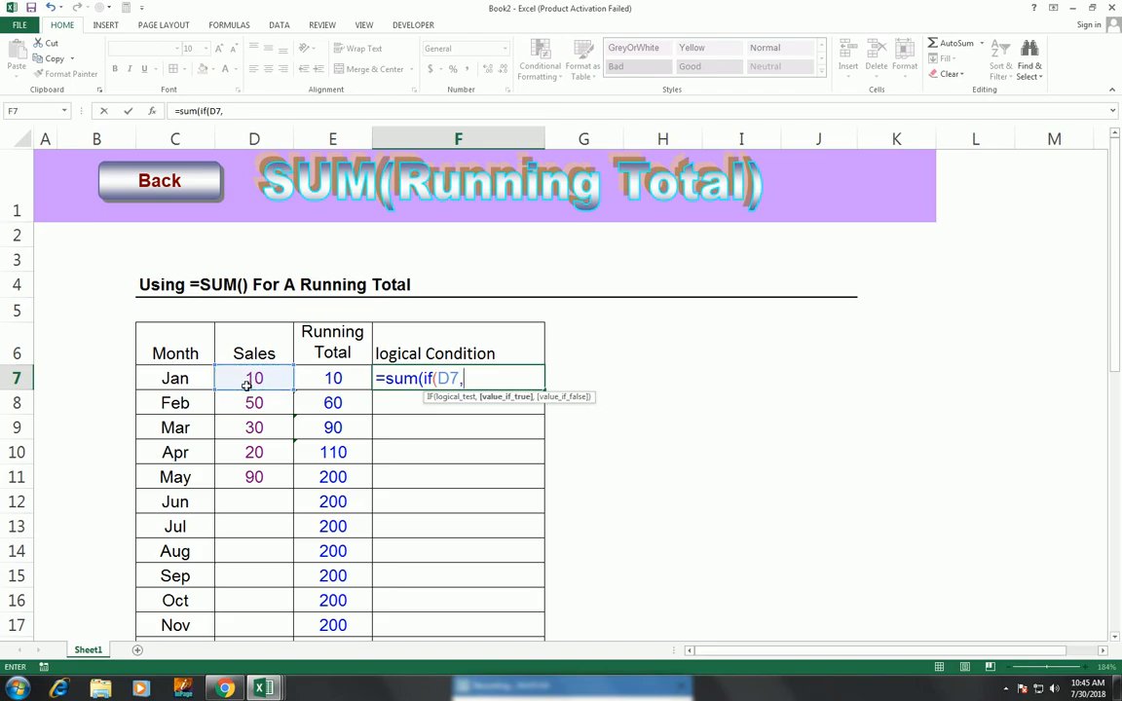
{"action": "left_click", "coordinate": [261, 387]}
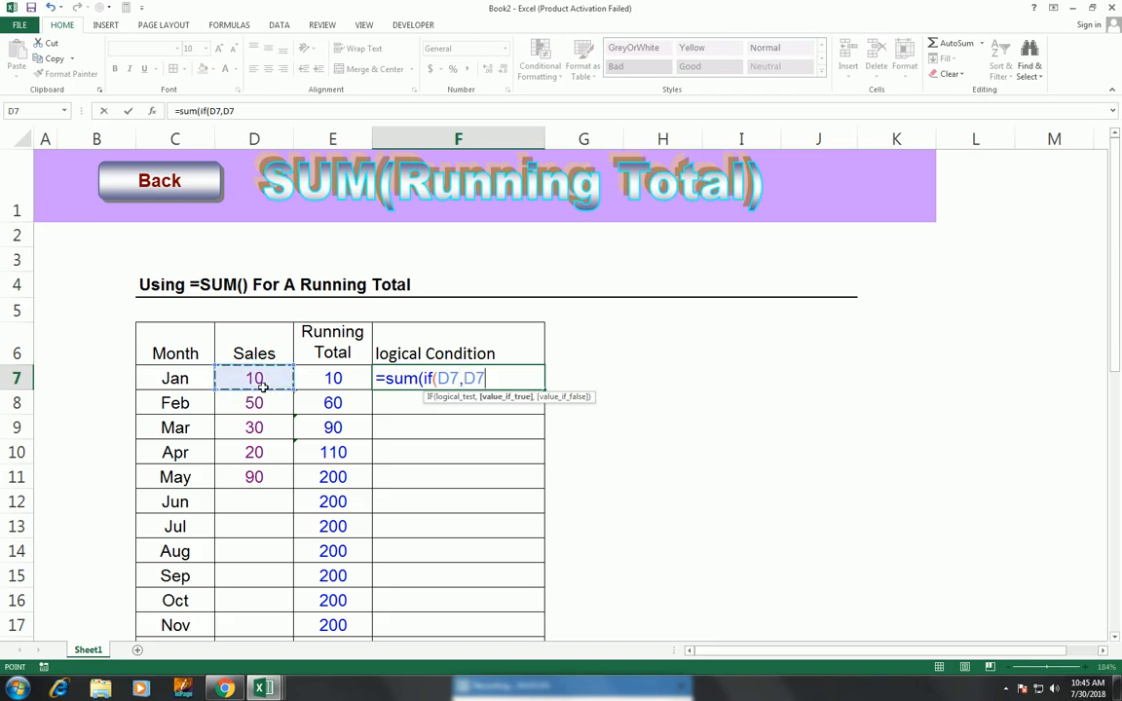
Step: Extend the IF function's true value to a D7:D7 range and make its first reference absolute, giving $D$7:D7
{"action": "key", "text": "F4"}
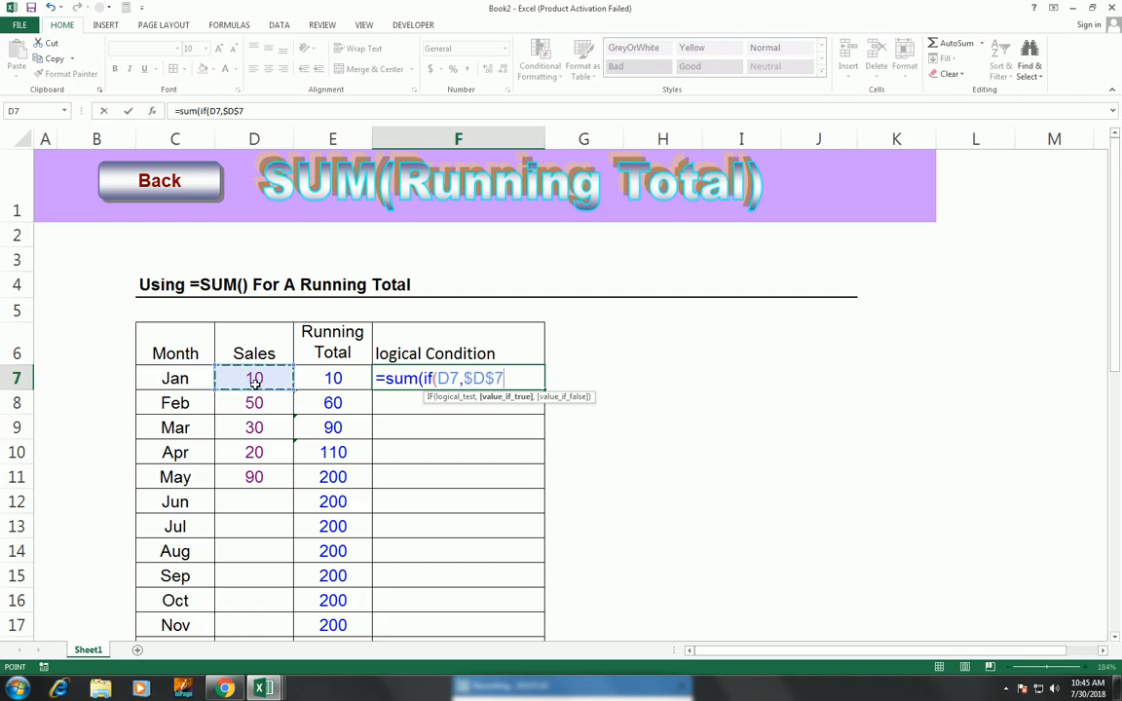
{"action": "key", "text": "F8"}
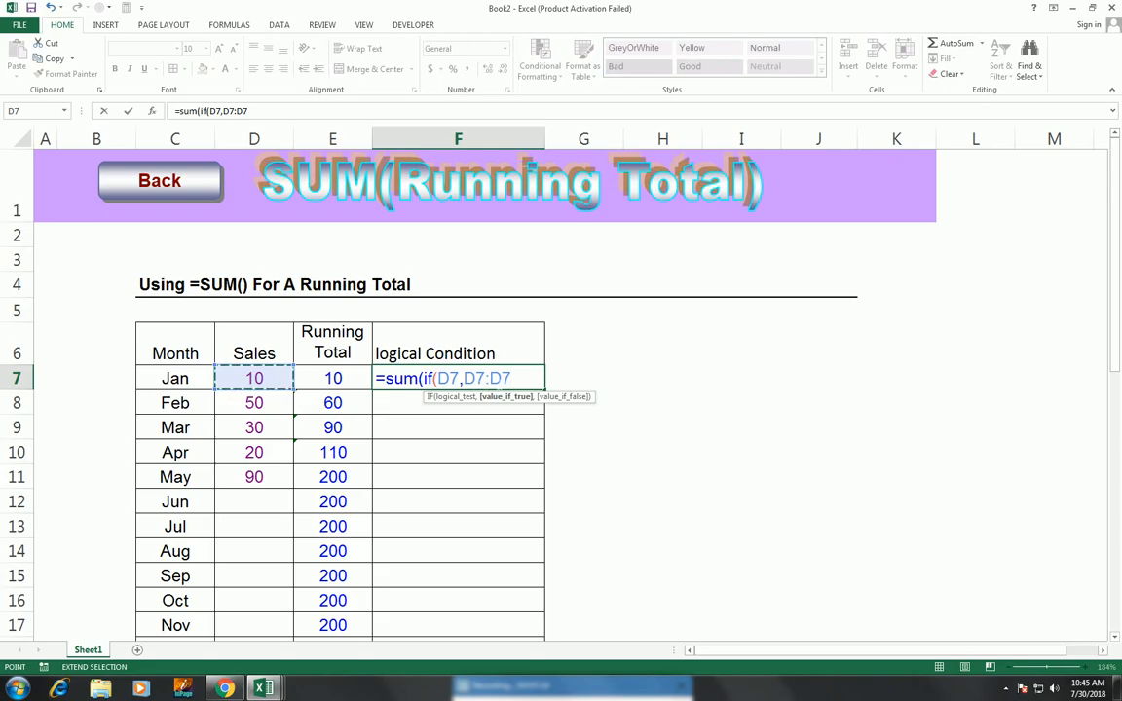
{"action": "left_click_drag", "start_coordinate": [511, 381], "coordinate": [464, 383]}
{"action": "left_click", "coordinate": [495, 385]}
{"action": "double_click", "coordinate": [498, 384]}
{"action": "double_click", "coordinate": [474, 384]}
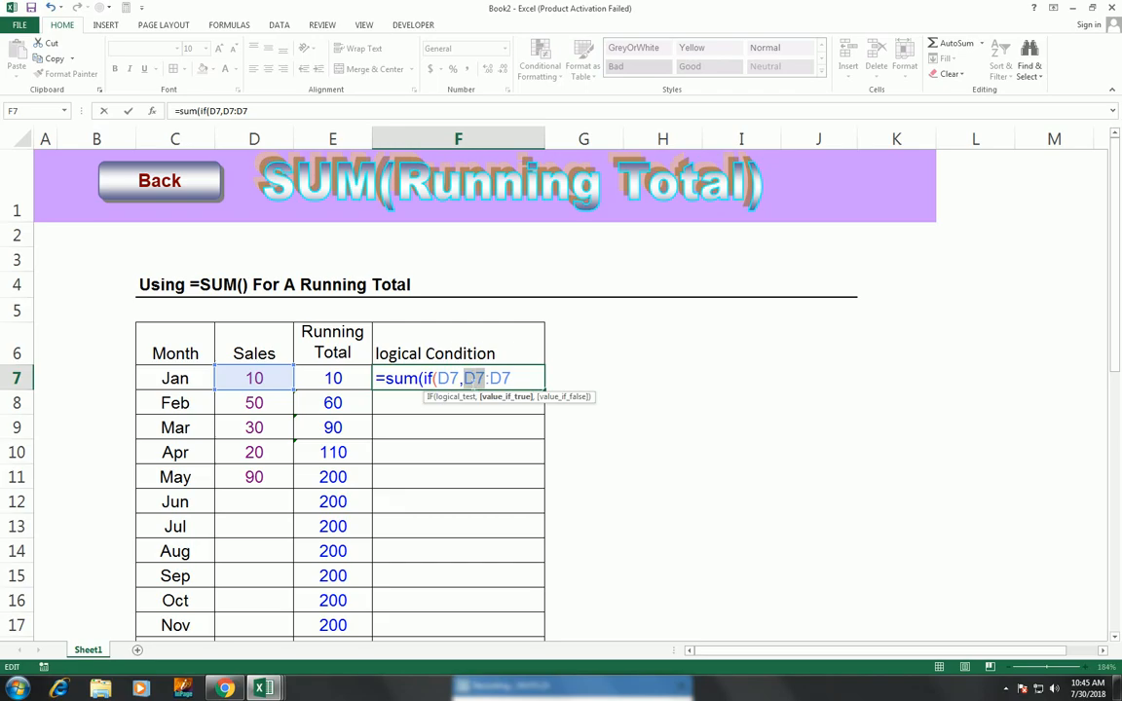
{"action": "key", "text": "F4"}
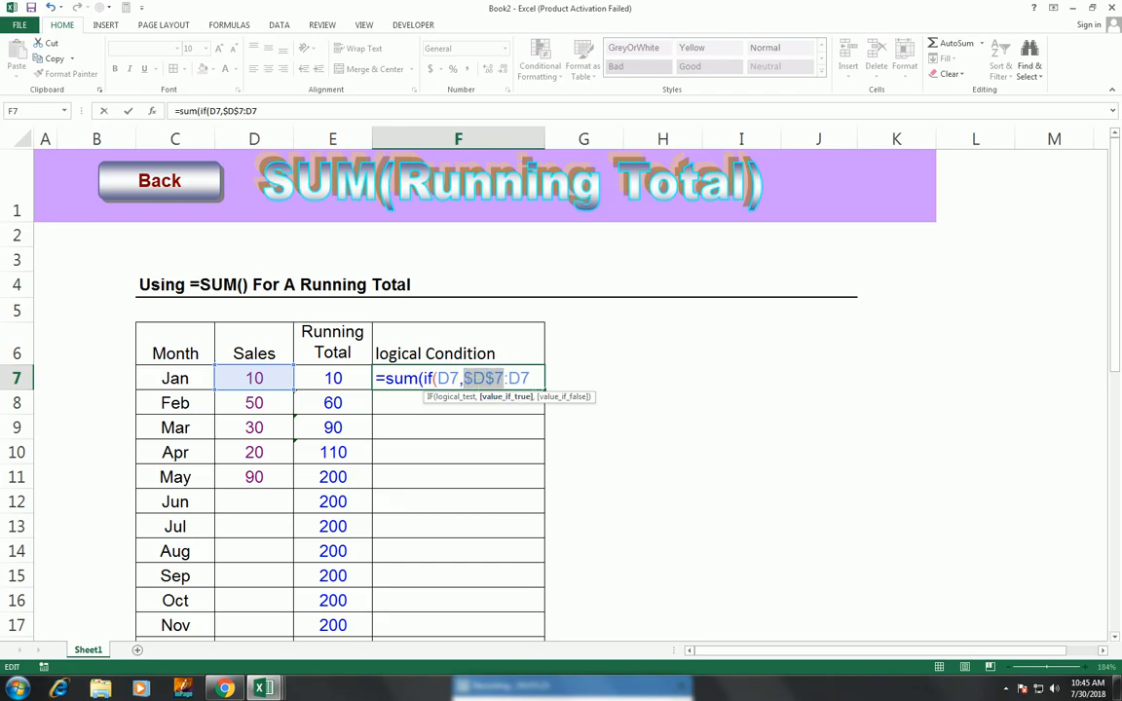
Step: Add 0 as the false value and complete the F7 formula as =SUM(IF(D7,$D$7:D7,0))
{"action": "key", "text": "End"}
{"action": "type", "text": "."}
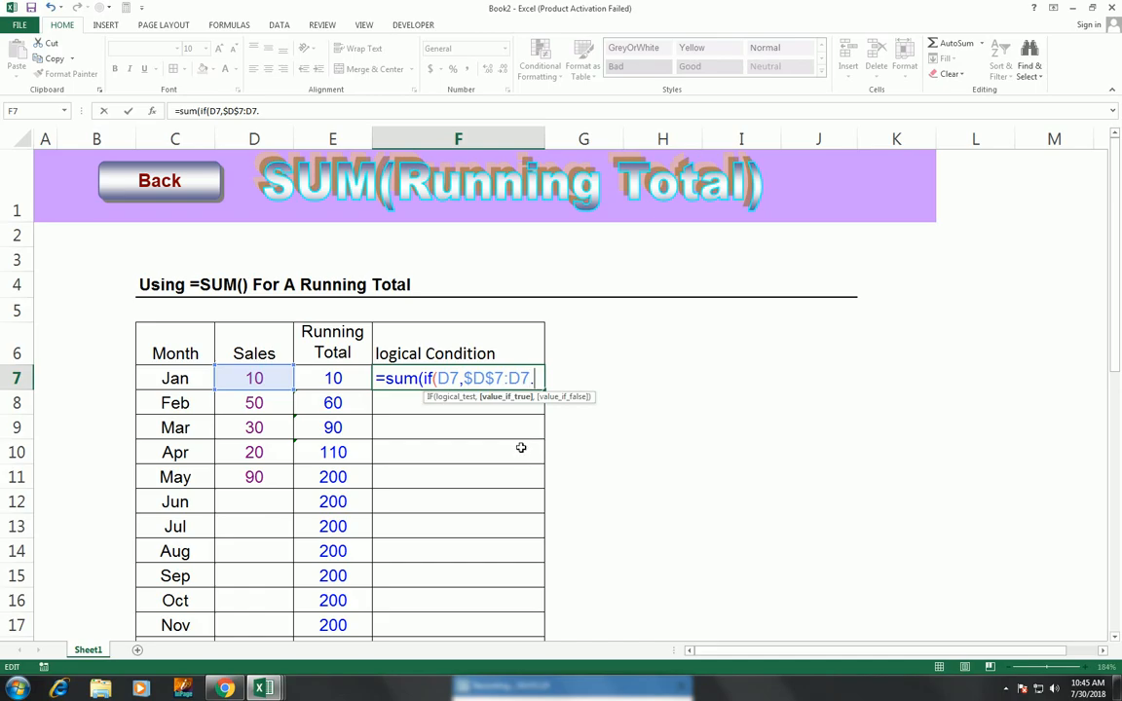
{"action": "key", "text": "BackSpace"}
{"action": "type", "text": ",0"}
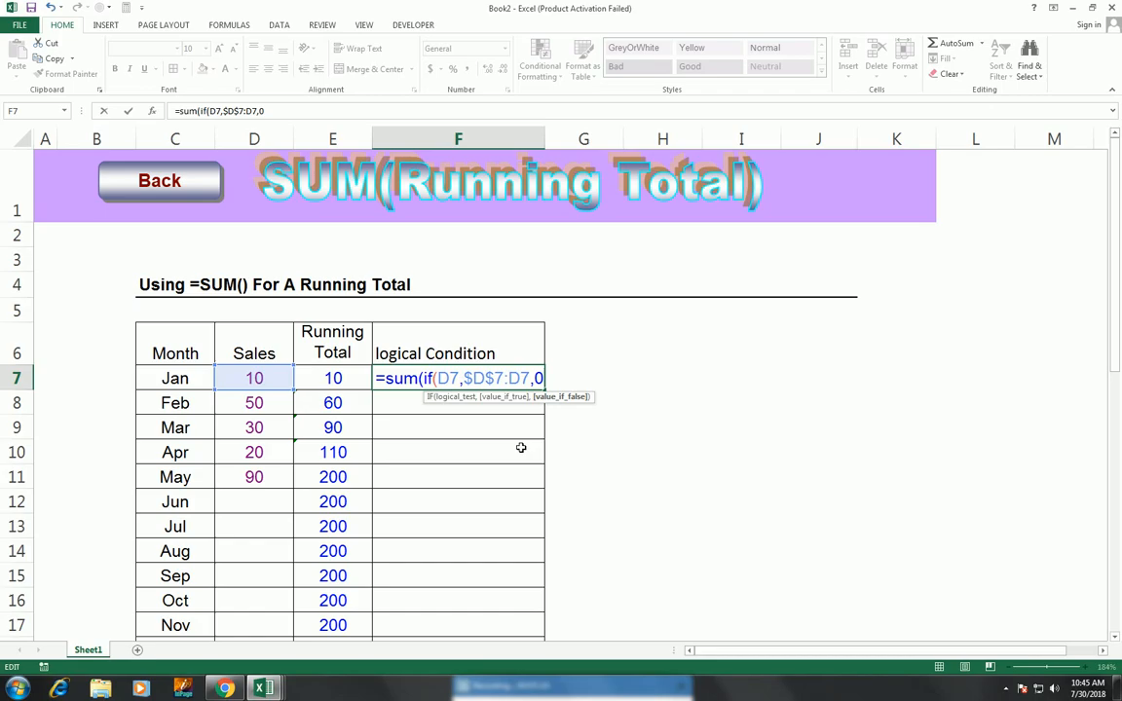
{"action": "type", "text": "))"}
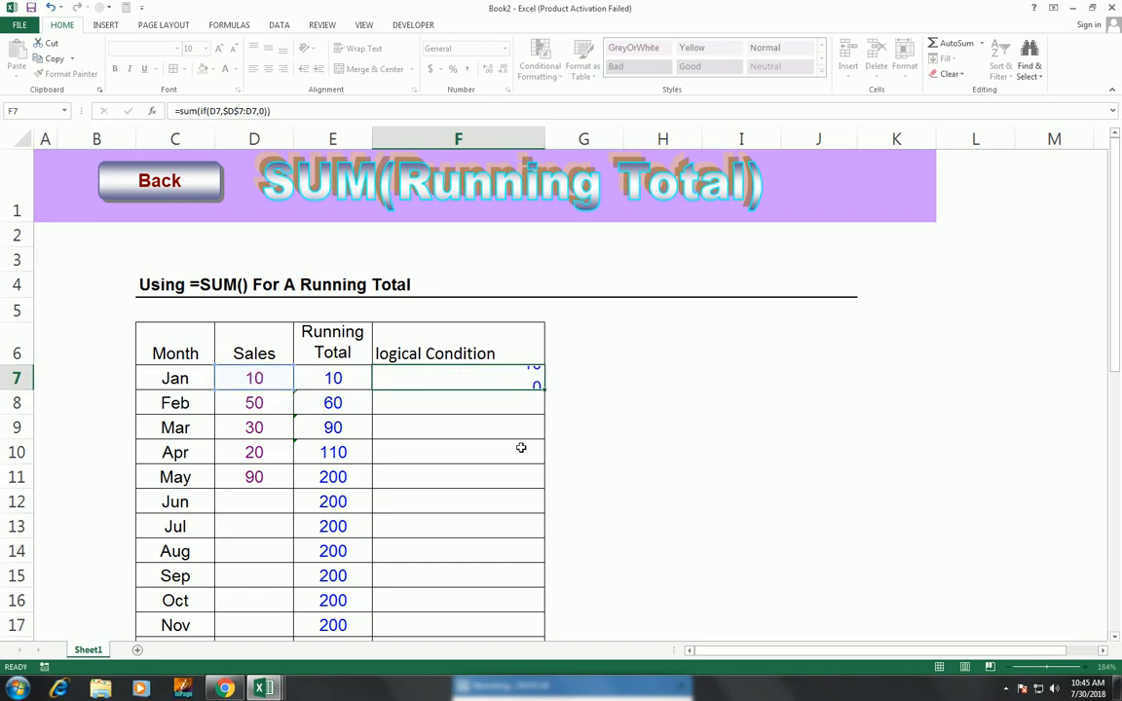
{"action": "key", "text": "Return"}
Step: Fill the logical Condition formula from F7 down to the December row, F18
{"action": "key", "text": "Up"}
{"action": "key", "text": "shift+Down"}
{"action": "key", "text": "shift+Down"}
{"action": "key", "text": "shift+Down"}
{"action": "key", "text": "shift+Down"}
{"action": "key", "text": "shift+Down"}
{"action": "key", "text": "shift+Down"}
{"action": "key", "text": "shift+Down"}
{"action": "key", "text": "shift+Down"}
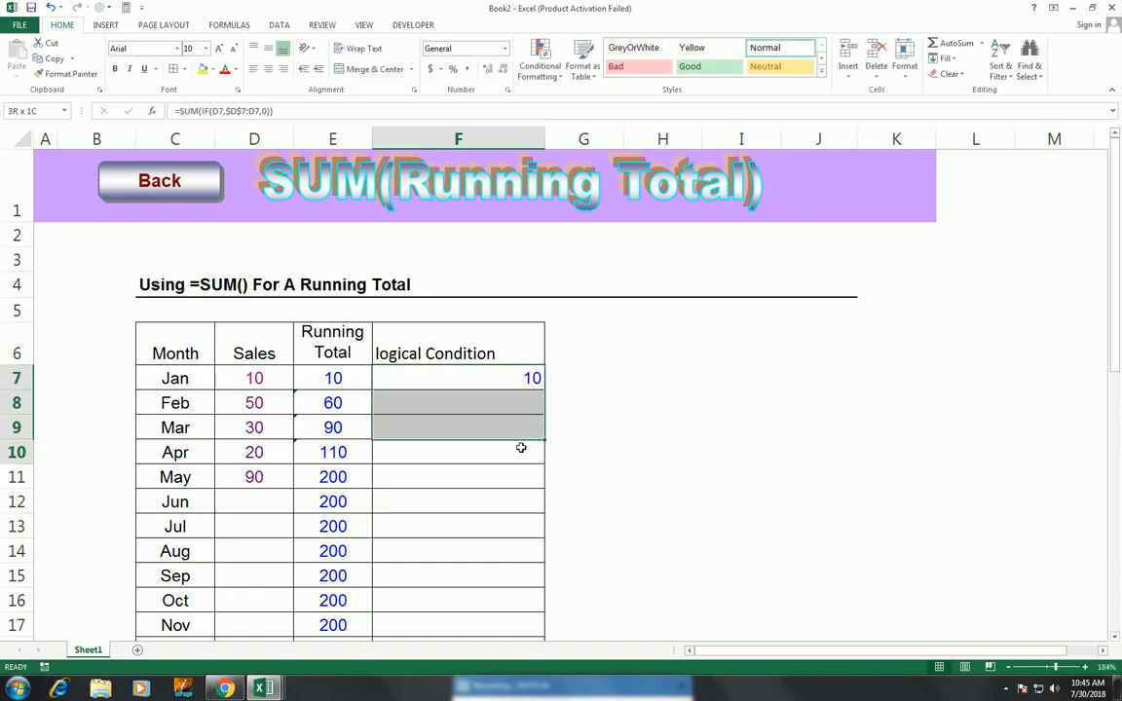
{"action": "key", "text": "shift+Down"}
{"action": "key", "text": "shift+Down"}
{"action": "key", "text": "shift+Down"}
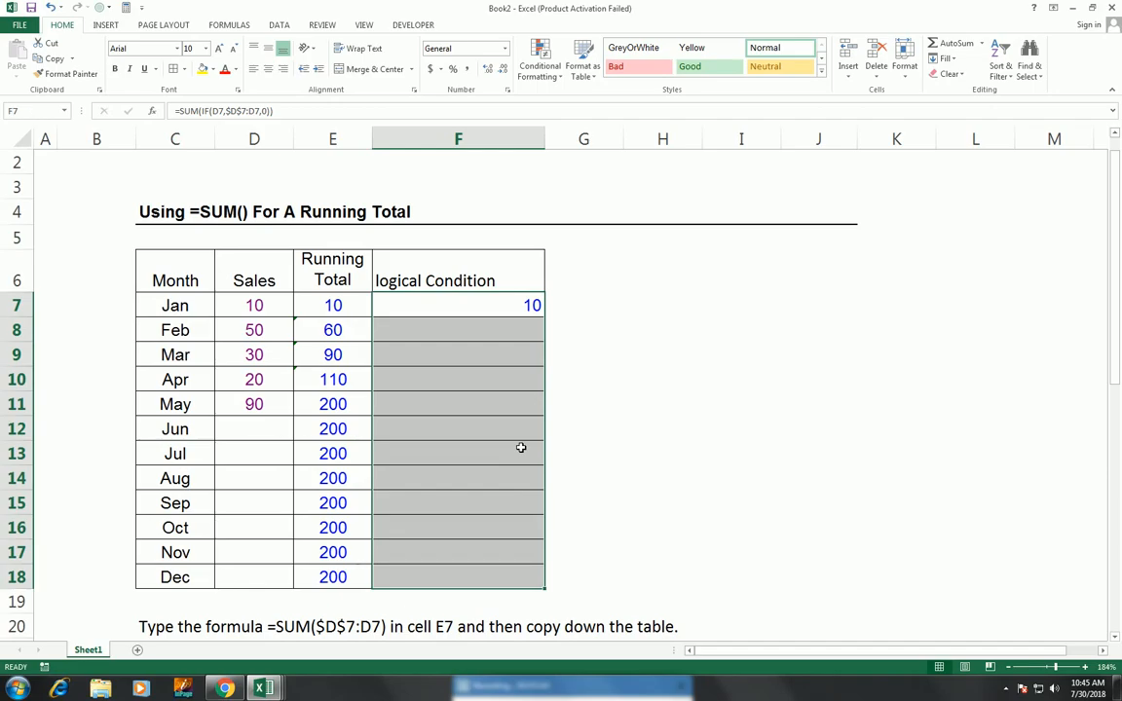
{"action": "key", "text": "ctrl+d"}
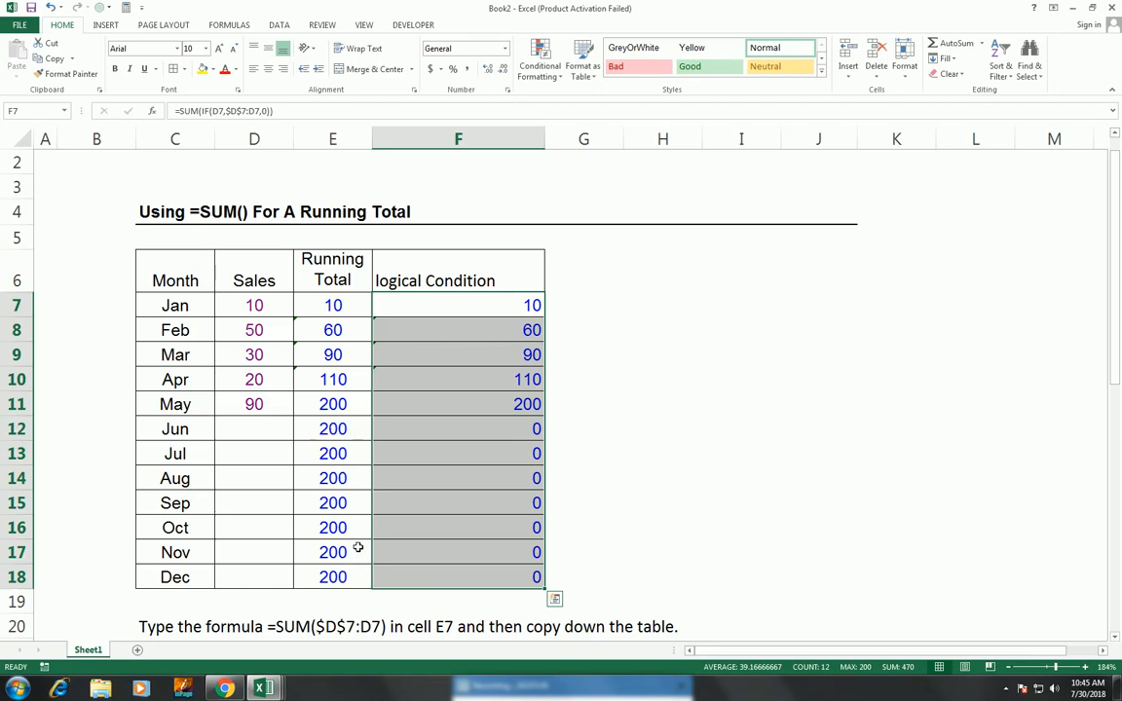
Step: Examine the formulas in January's Running Total cell E7 and June's logical Condition cell F12
{"action": "double_click", "coordinate": [336, 305]}
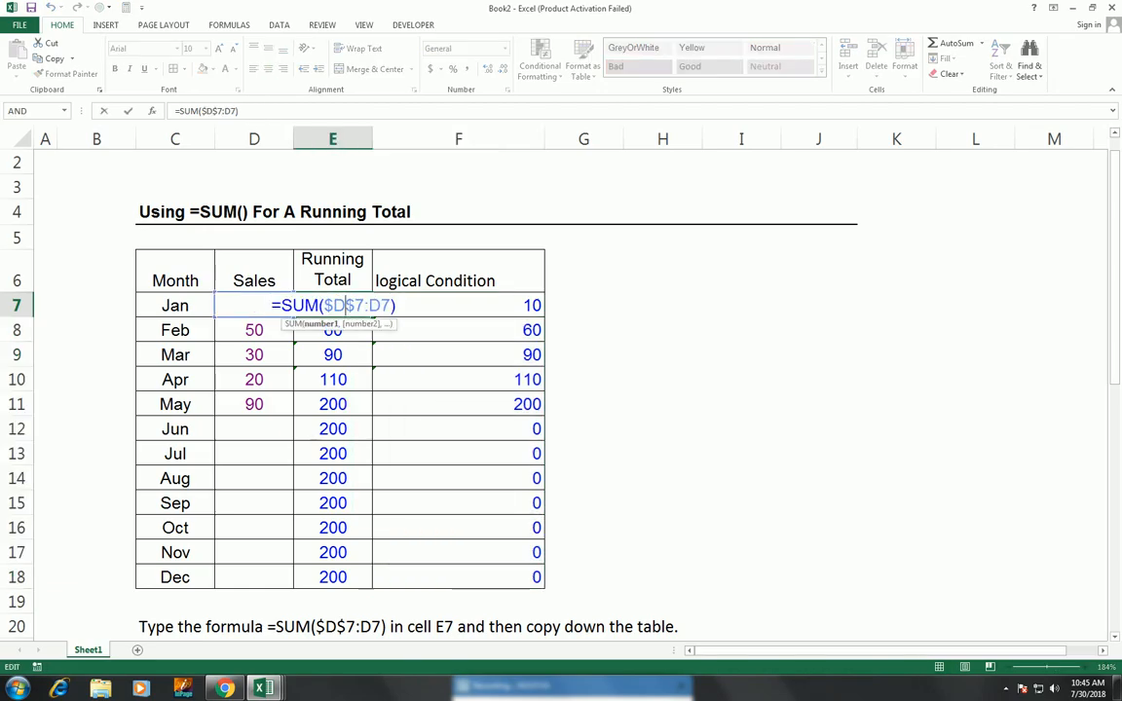
{"action": "key", "text": "Return"}
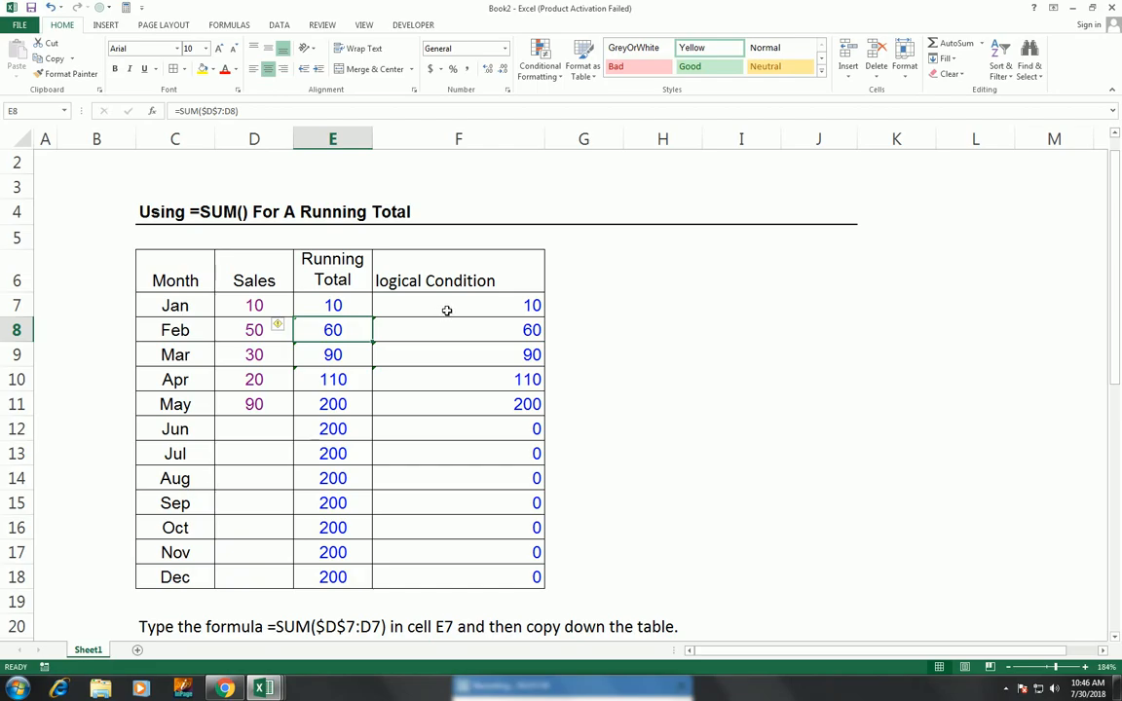
{"action": "double_click", "coordinate": [477, 430]}
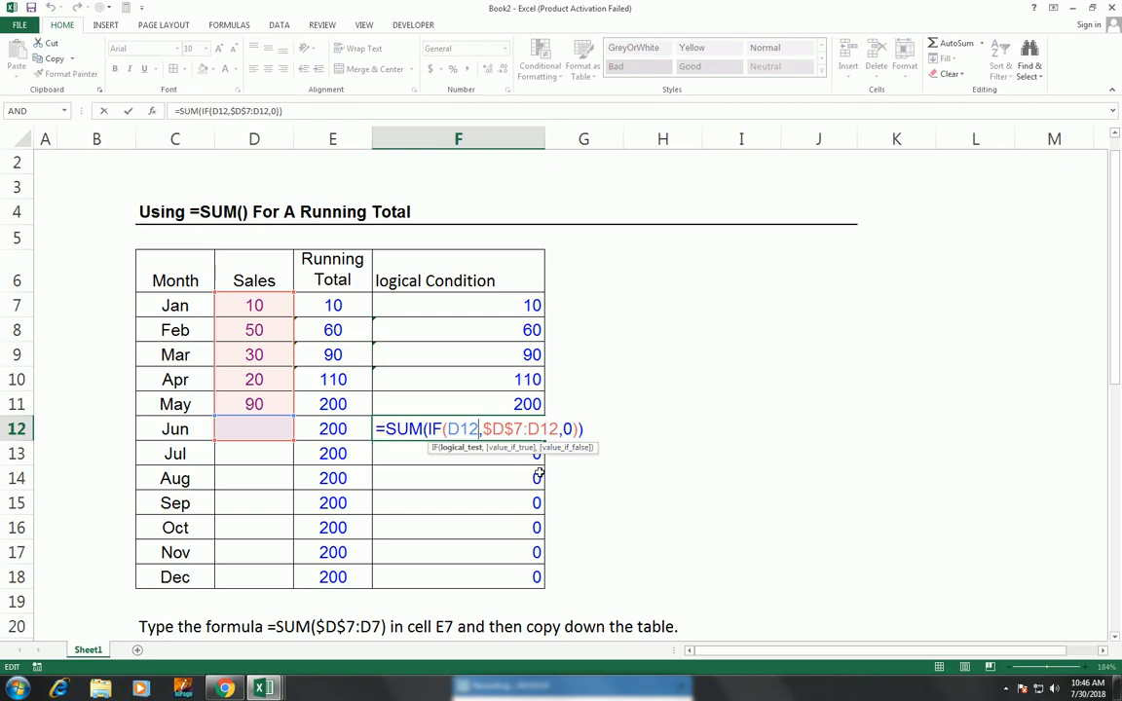
{"action": "key", "text": "Return"}
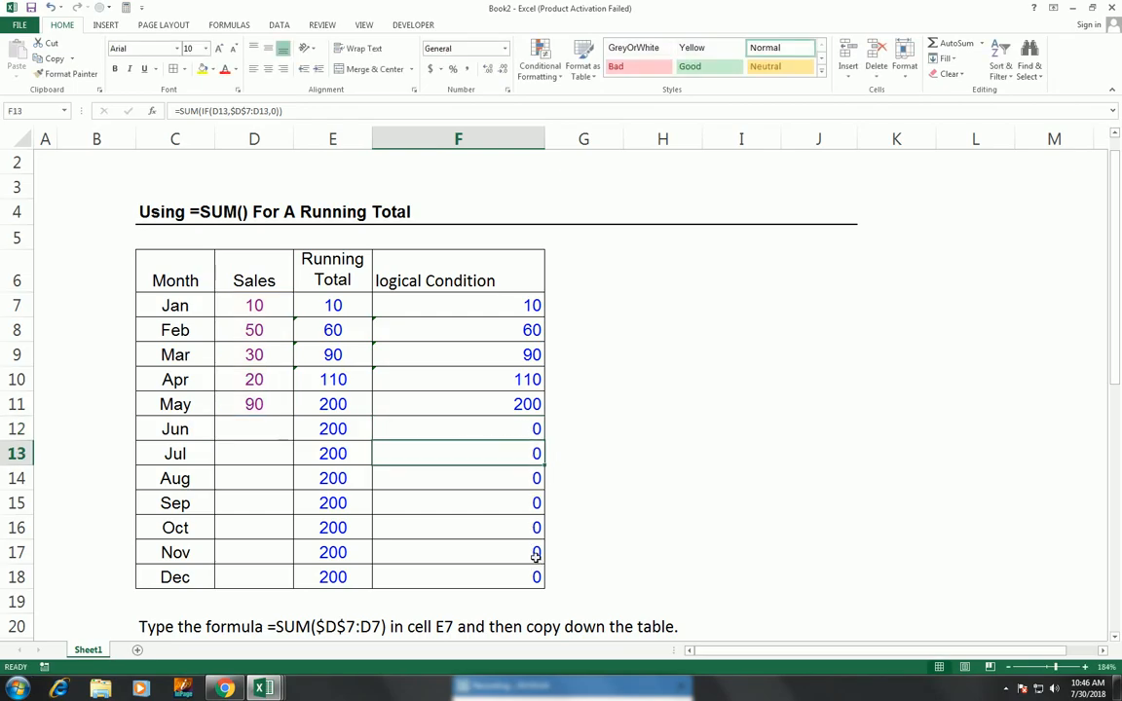
Step: Enter 100 as June's sales in D12, and select January's logical Condition cell F7
{"action": "left_click", "coordinate": [271, 432]}
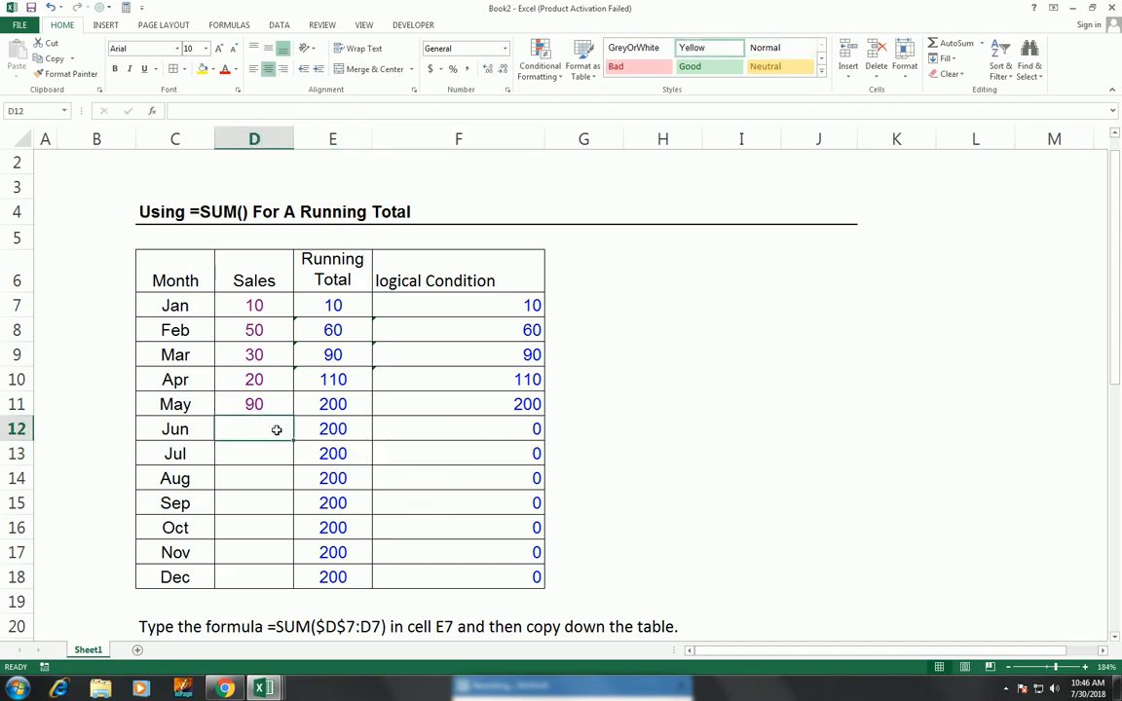
{"action": "type", "text": "100"}
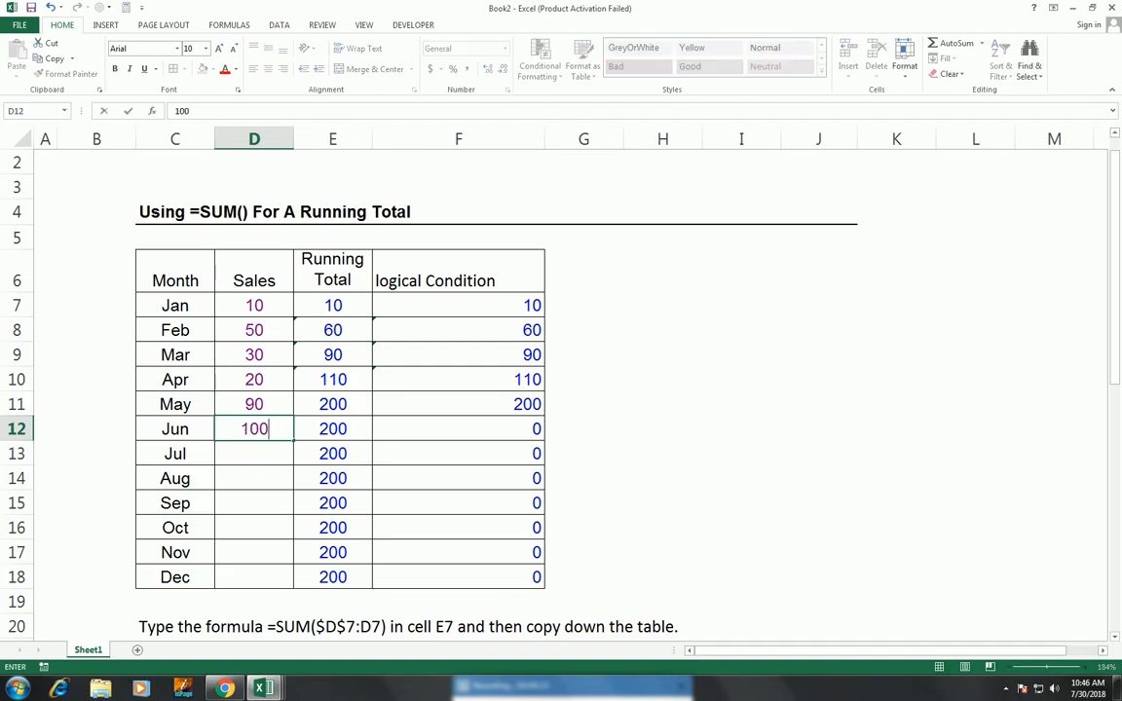
{"action": "key", "text": "Return"}
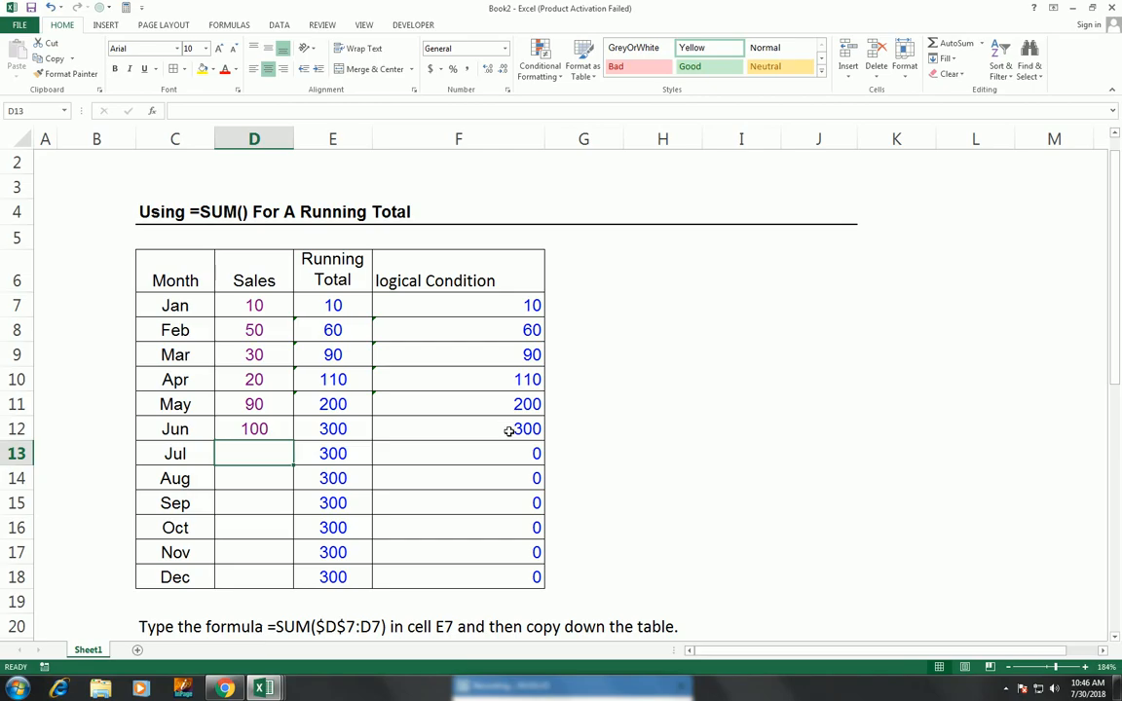
{"action": "scroll", "coordinate": [509, 429], "scroll_direction": "up", "scroll_amount": 1}
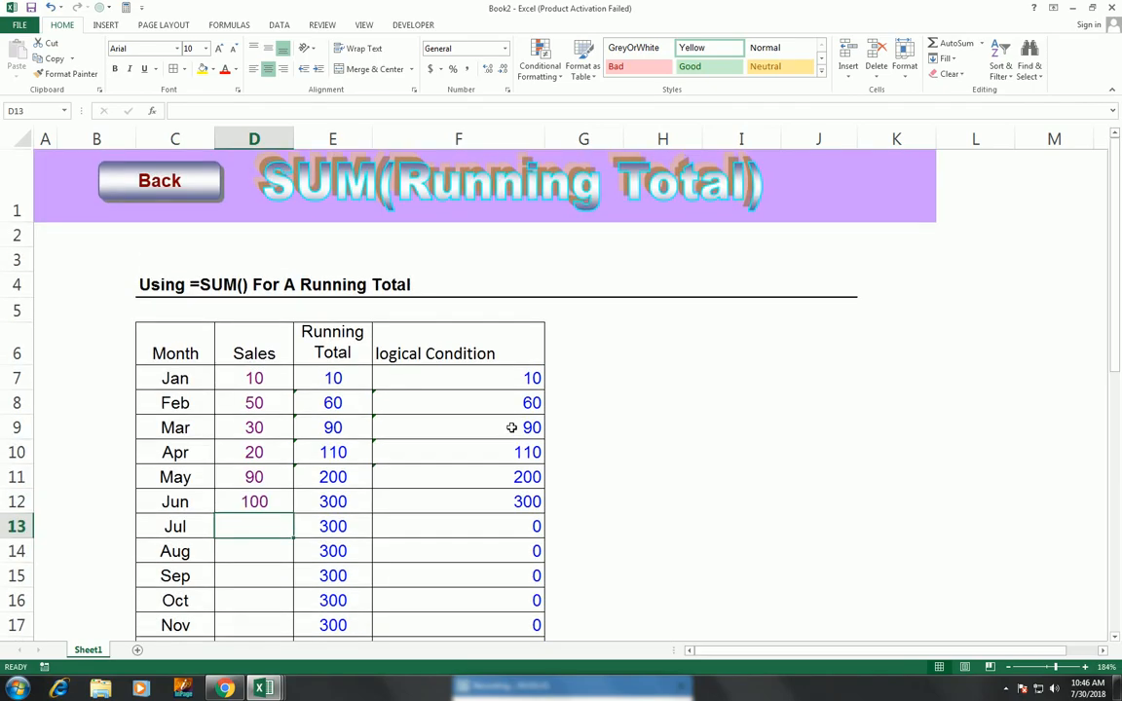
{"action": "left_click", "coordinate": [501, 384]}
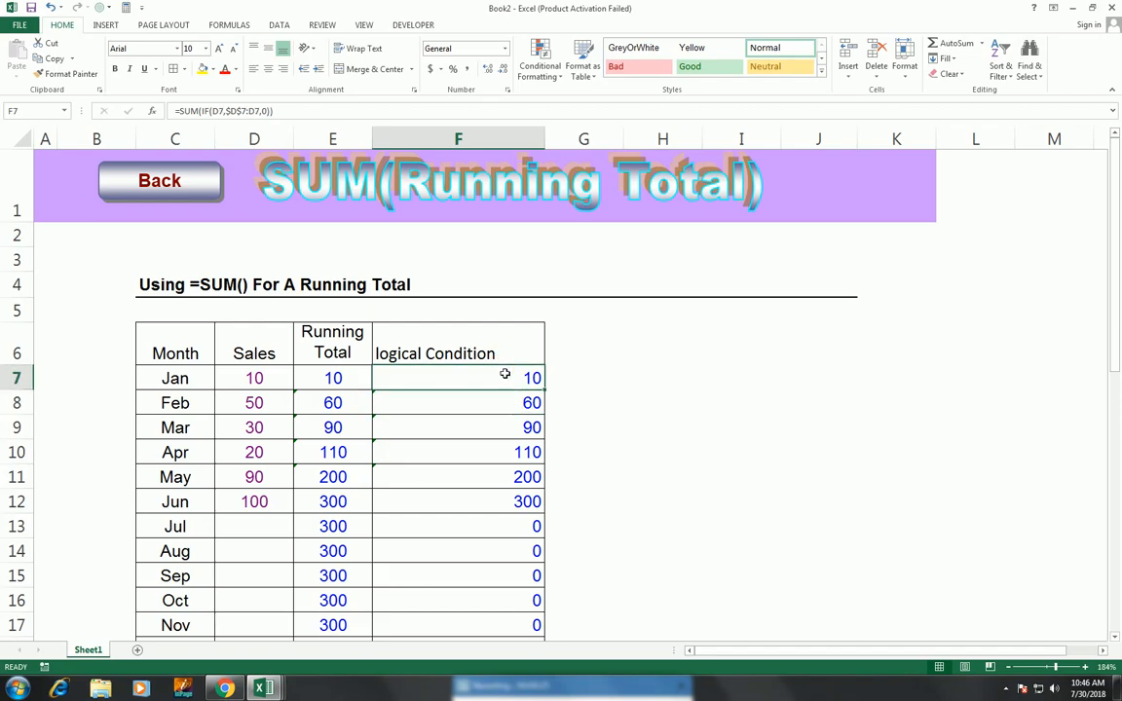
Step: Replace the false value in F7's logical Condition formula with "", fill it down to F18, and select July's cell F13
{"action": "double_click", "coordinate": [505, 374]}
{"action": "left_click", "coordinate": [553, 397]}
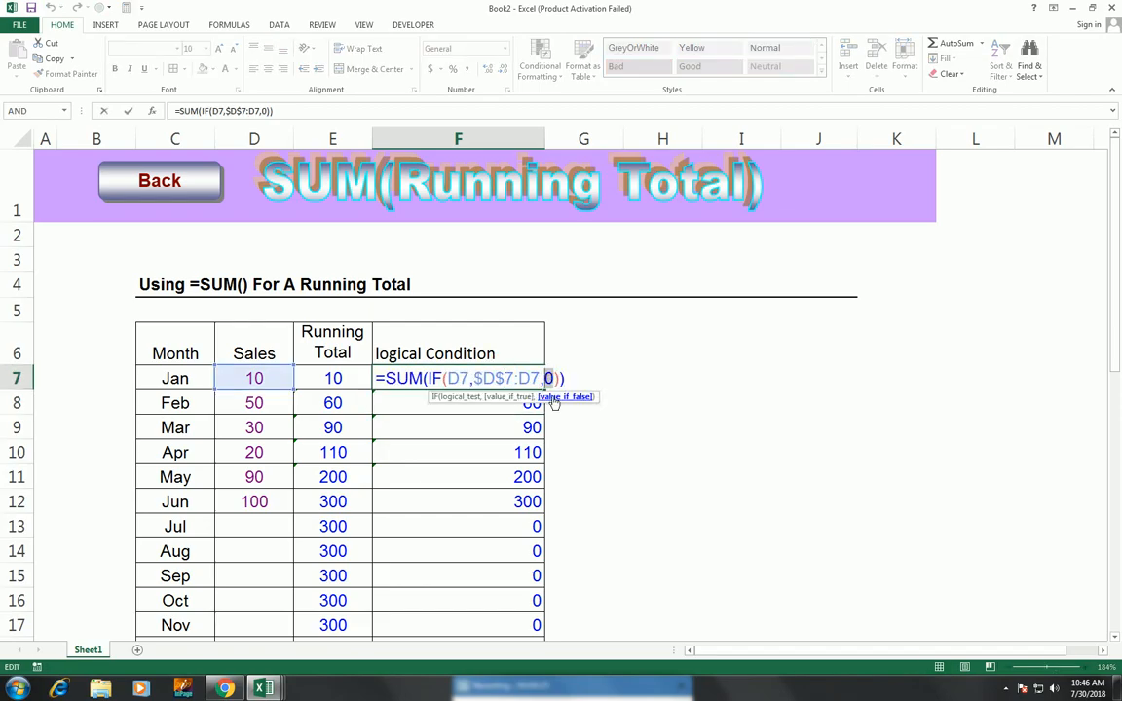
{"action": "type", "text": "\"\""}
{"action": "key", "text": "Return"}
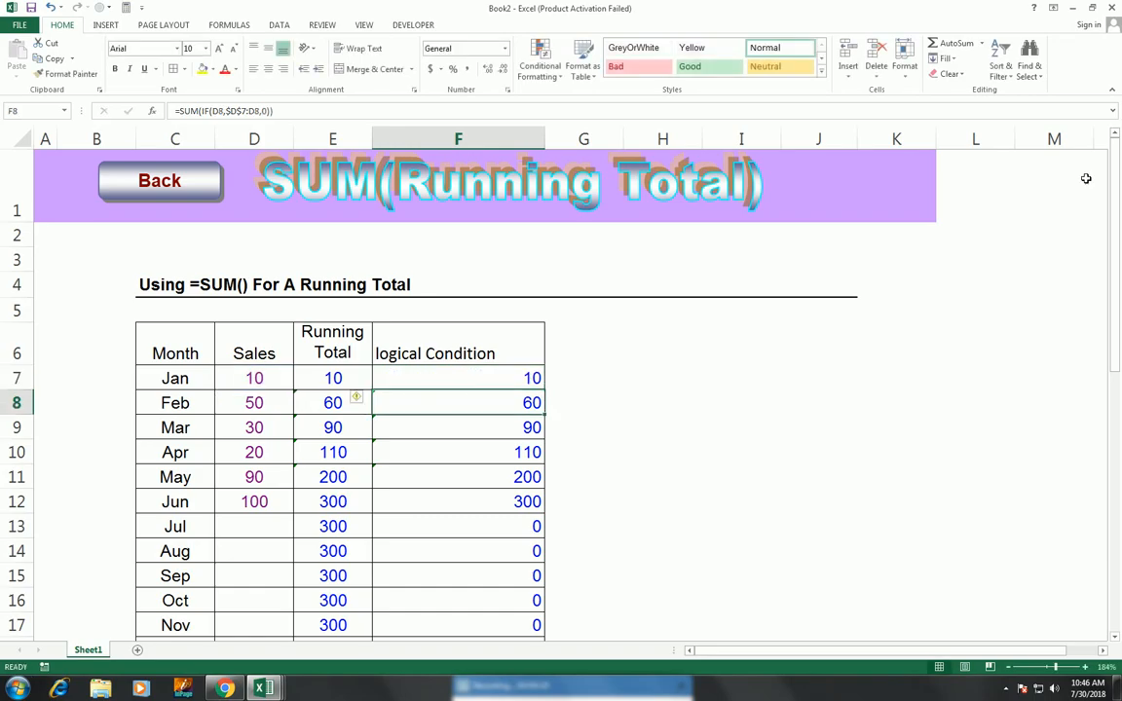
{"action": "left_click", "coordinate": [540, 378]}
{"action": "double_click", "coordinate": [546, 390]}
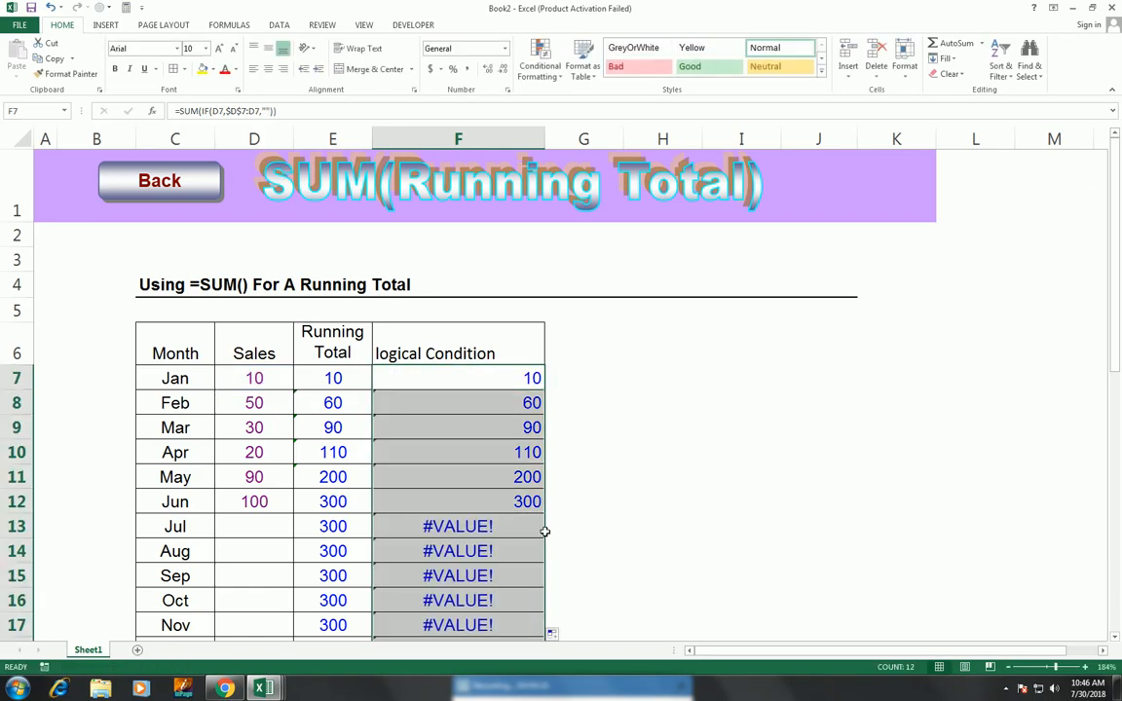
{"action": "left_click", "coordinate": [474, 526]}
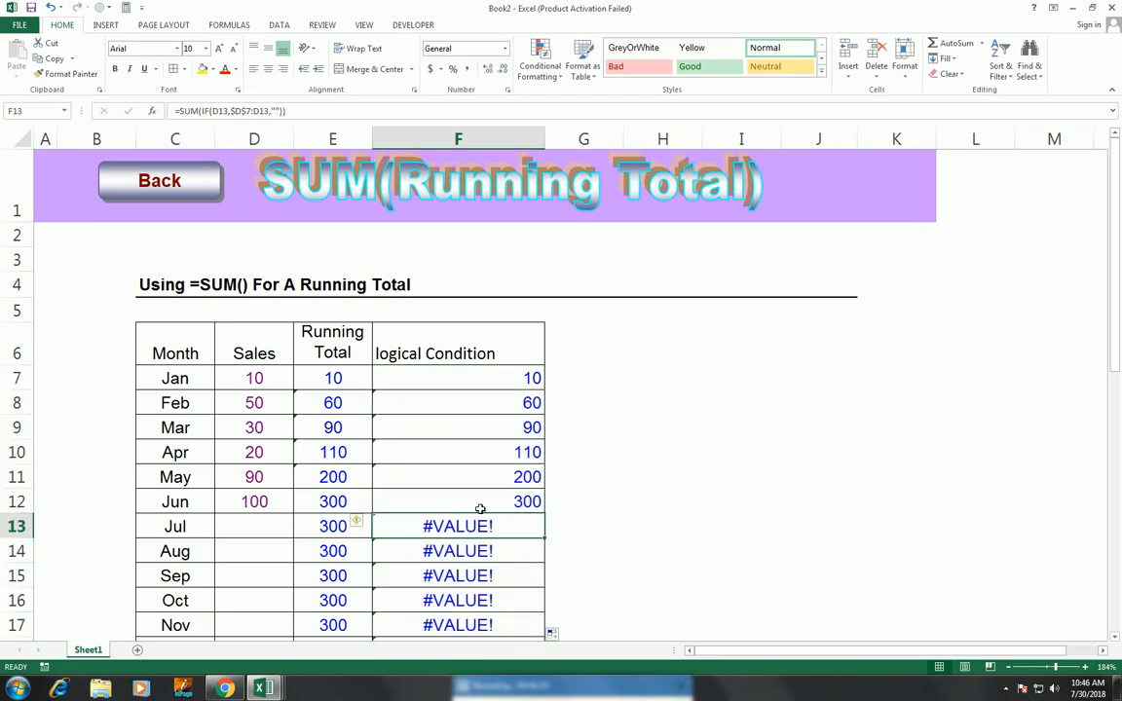
Step: Wrap January's logical Condition formula in IFERROR so F7 reads =IFERROR(SUM(IF(D7,$D$7:D7,"")),"")
{"action": "double_click", "coordinate": [451, 378]}
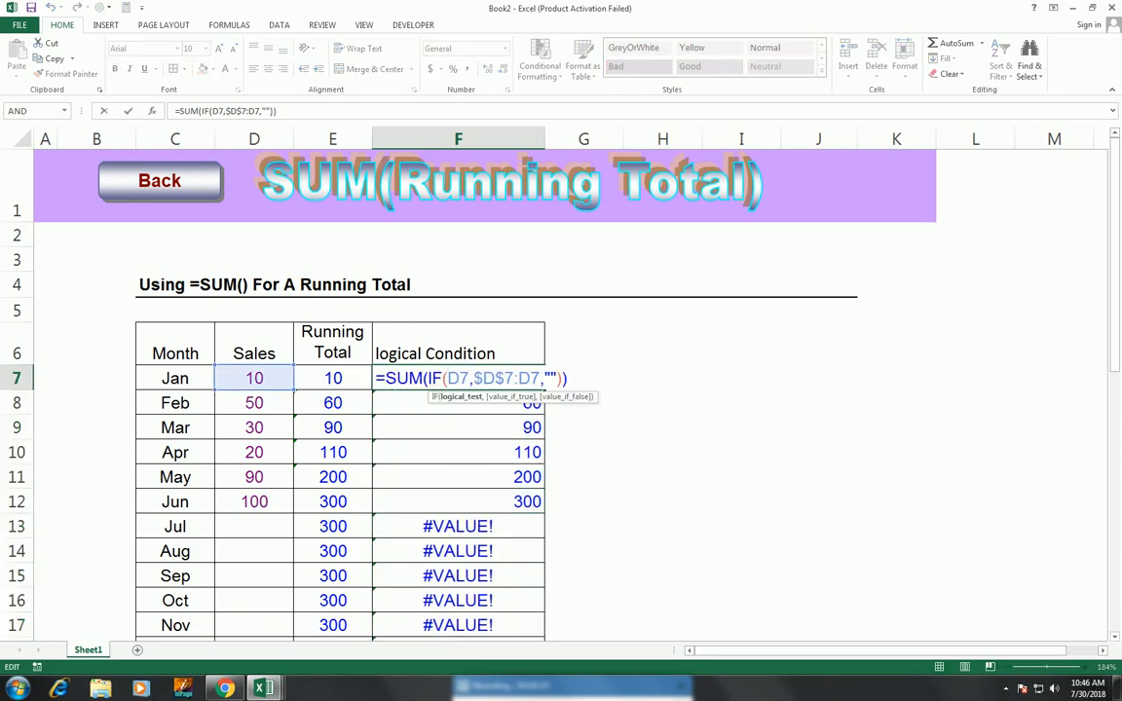
{"action": "left_click", "coordinate": [386, 379]}
{"action": "type", "text": "IFERROR("}
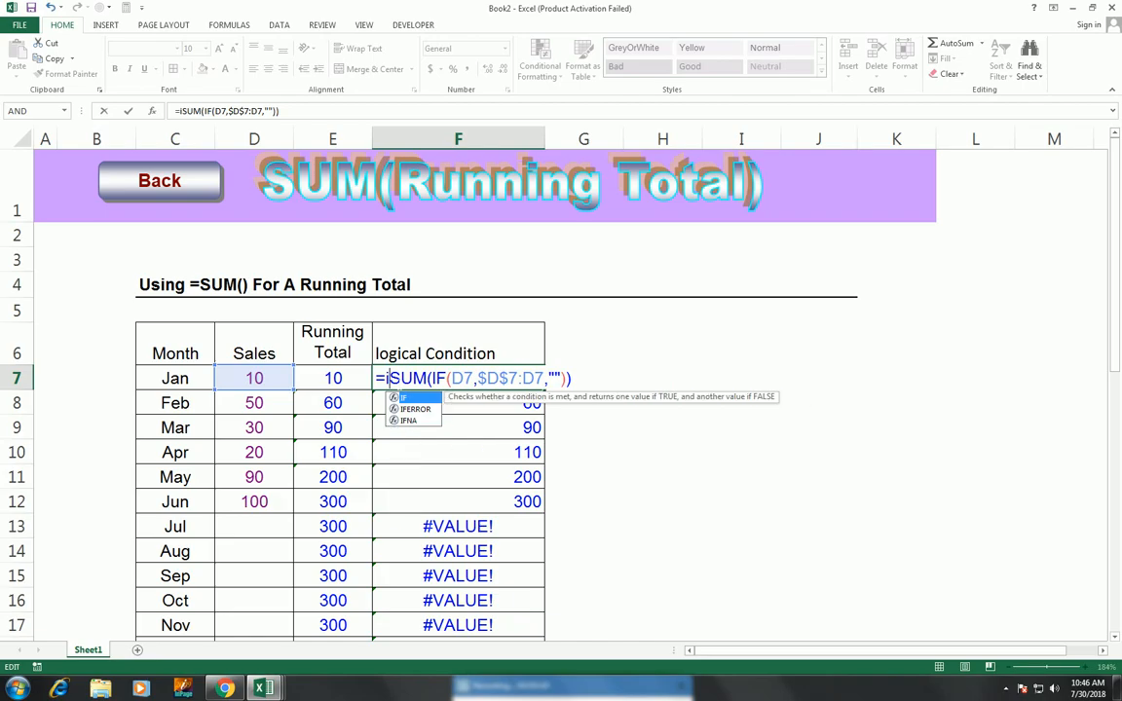
{"action": "left_click", "coordinate": [646, 379]}
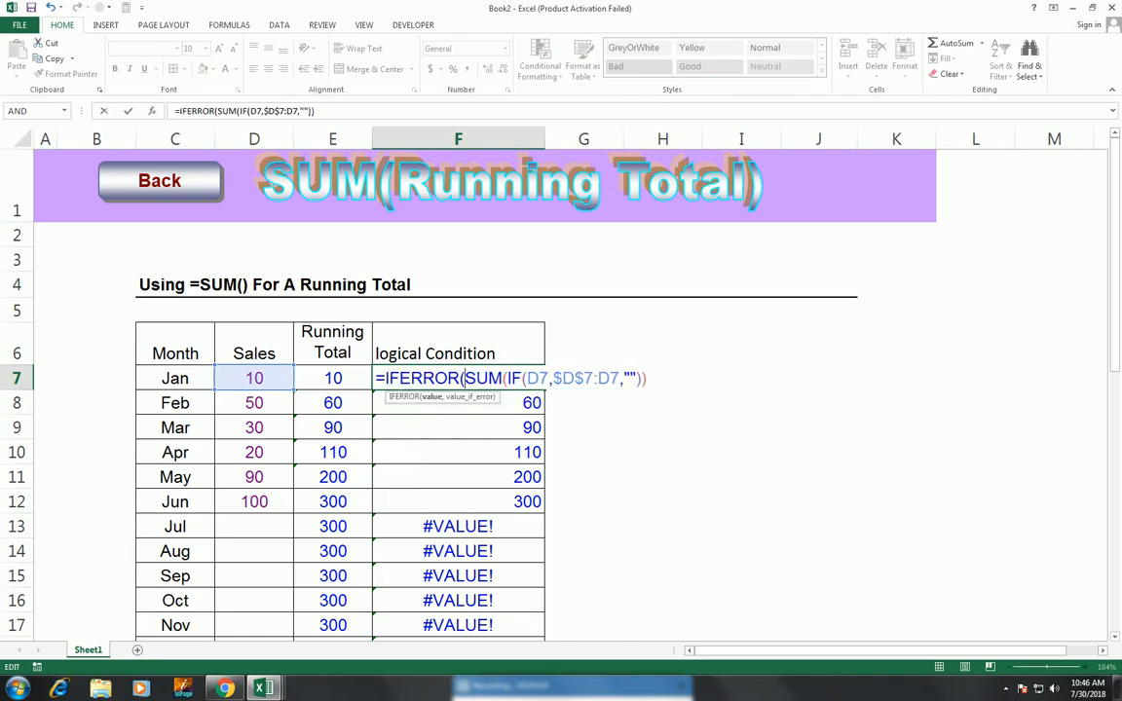
{"action": "type", "text": ",\"\")"}
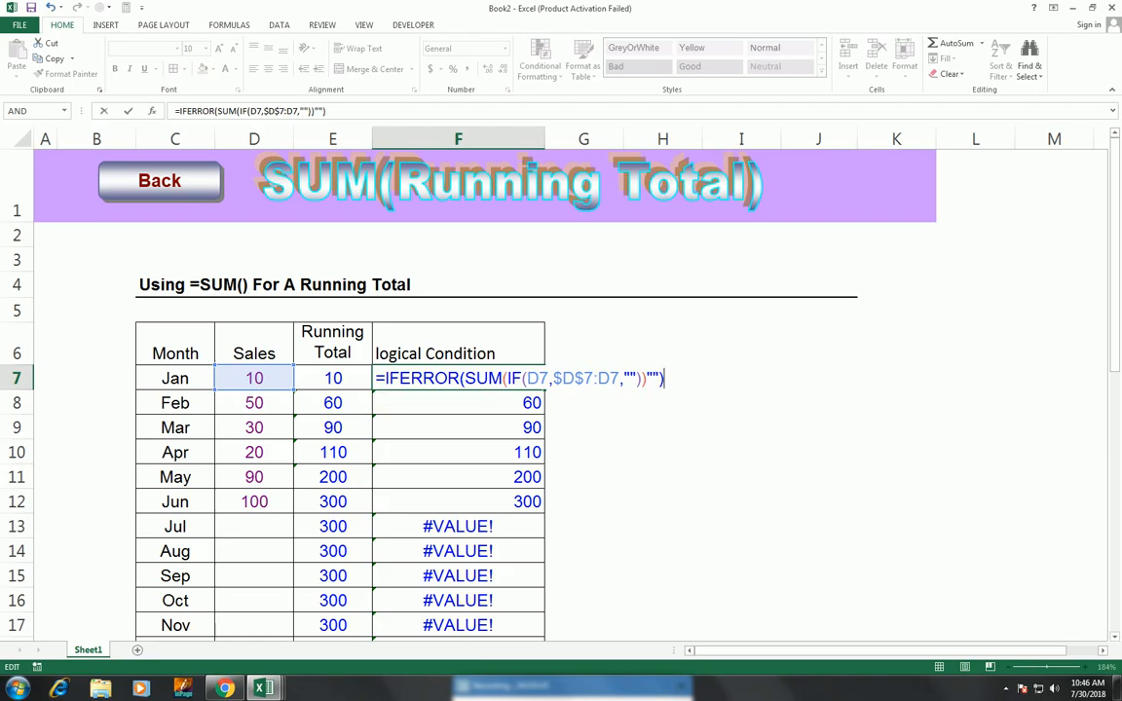
{"action": "key", "text": "Return"}
{"action": "left_click", "coordinate": [536, 412]}
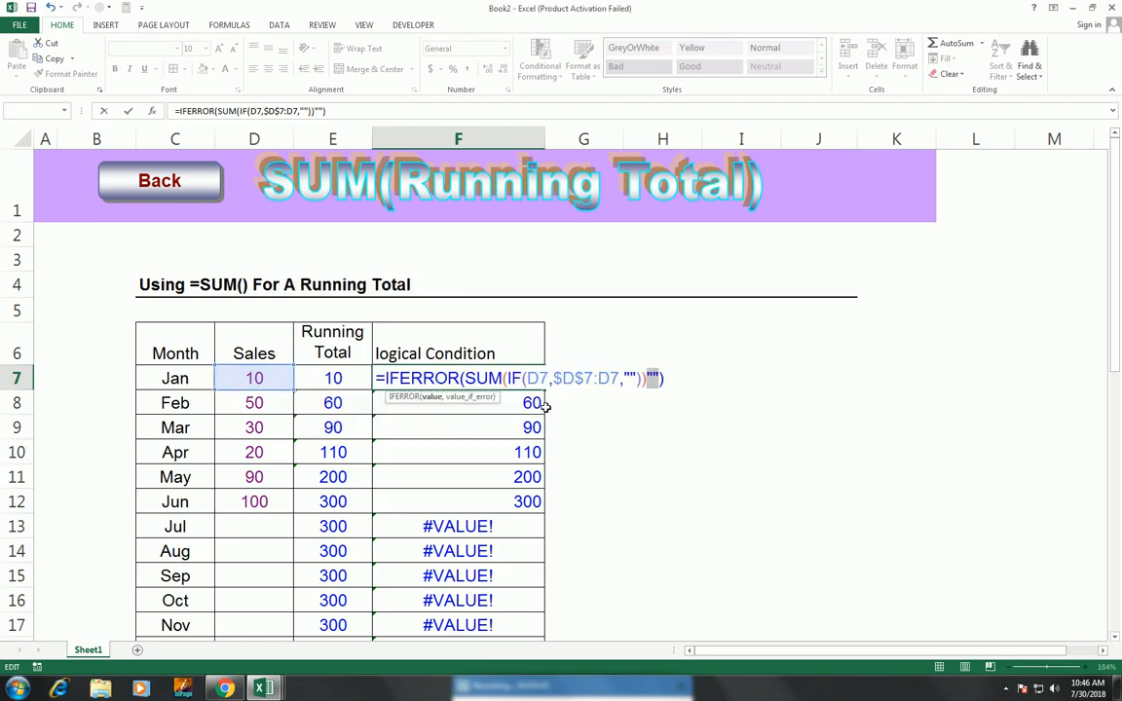
{"action": "left_click", "coordinate": [646, 379]}
{"action": "type", "text": ","}
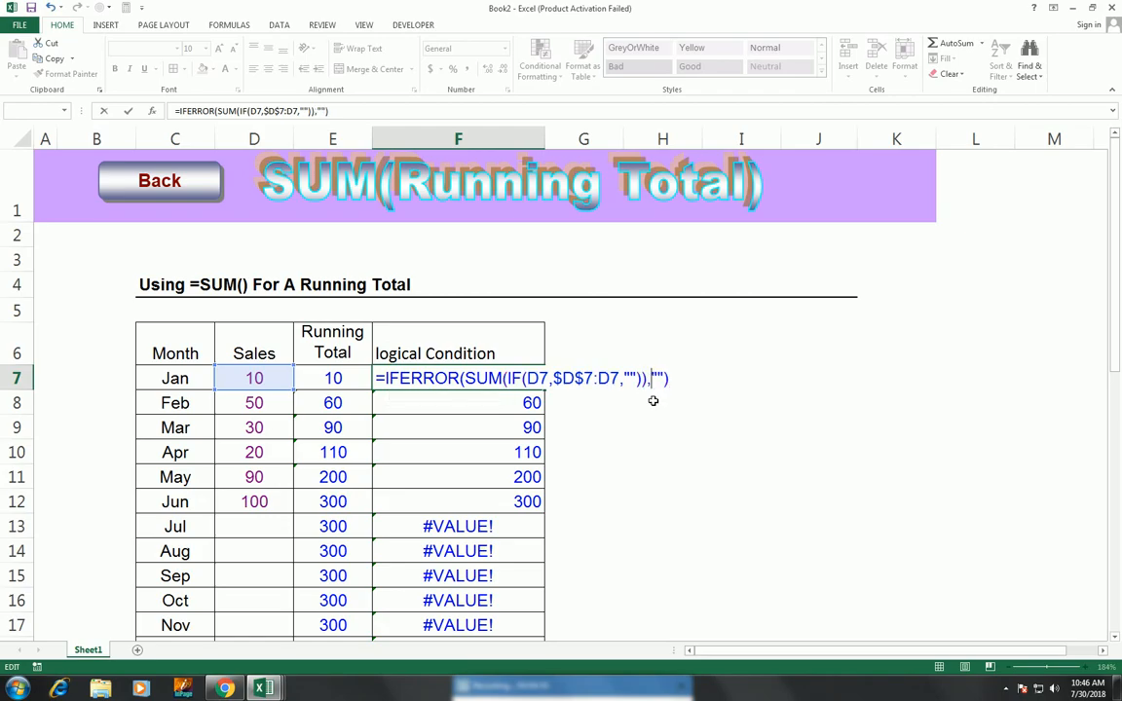
{"action": "key", "text": "ctrl+Return"}
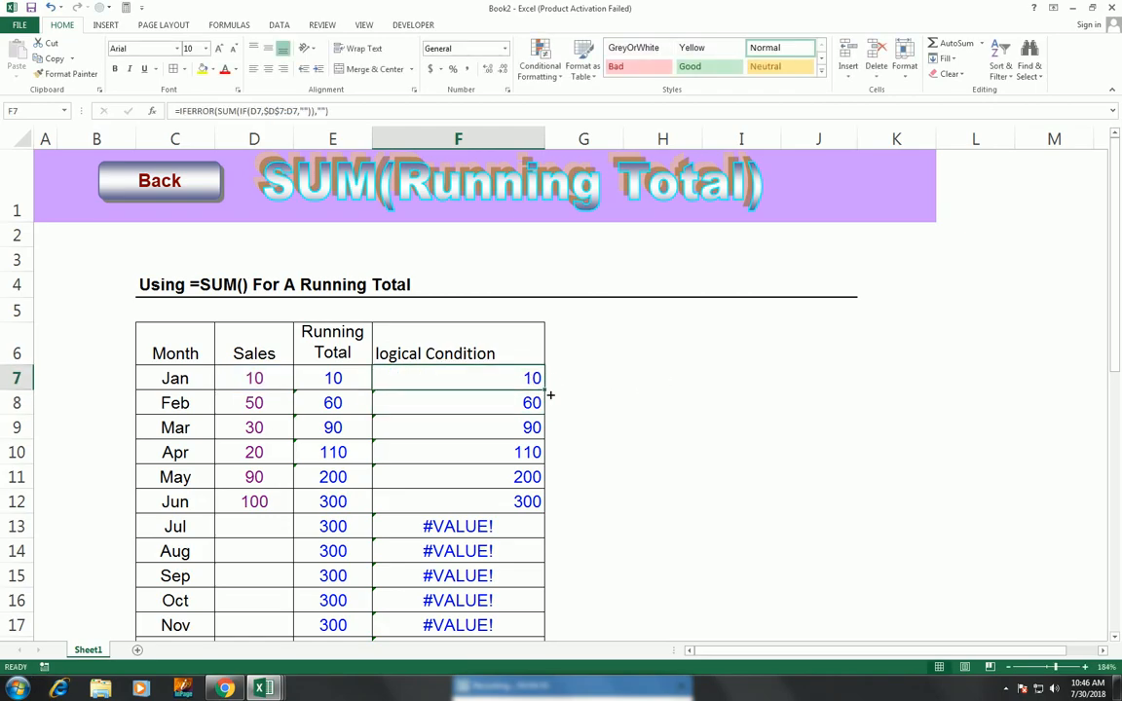
Step: Fill the IFERROR formula from F7 down to the December row, F18, and review the formula in F7
{"action": "double_click", "coordinate": [544, 390]}
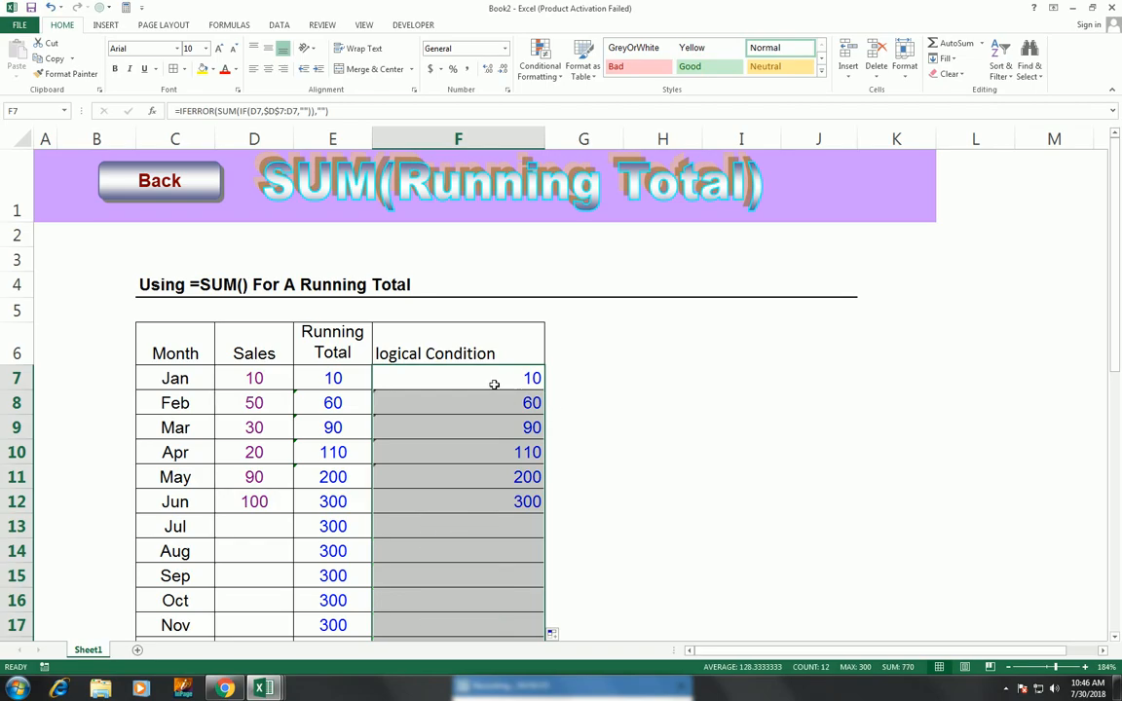
{"action": "double_click", "coordinate": [420, 378]}
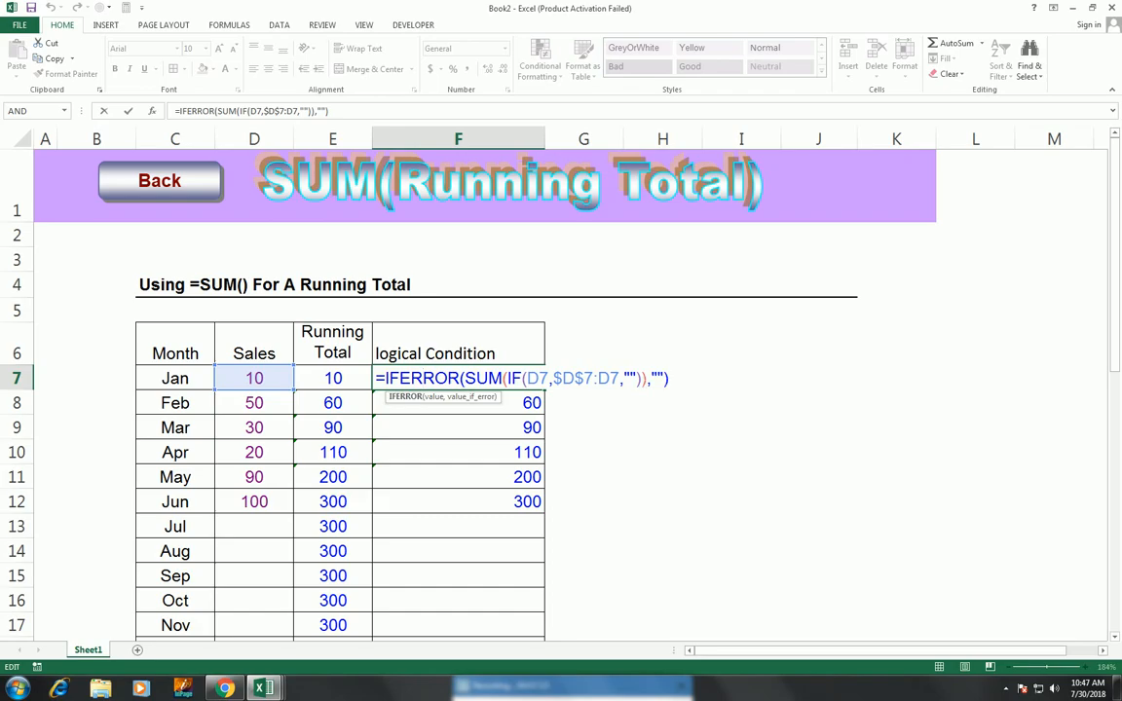
{"action": "key", "text": "Escape"}
{"action": "key", "text": "Return"}
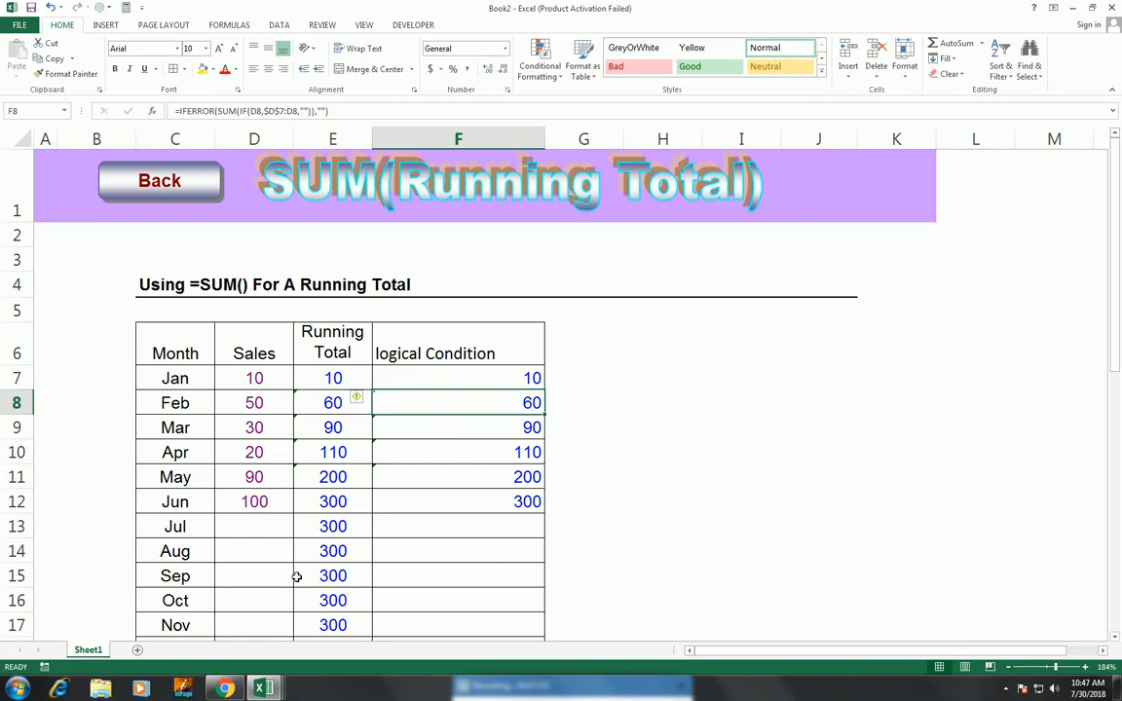
Step: Enter 500 as July's sales in D13
{"action": "left_click", "coordinate": [281, 531]}
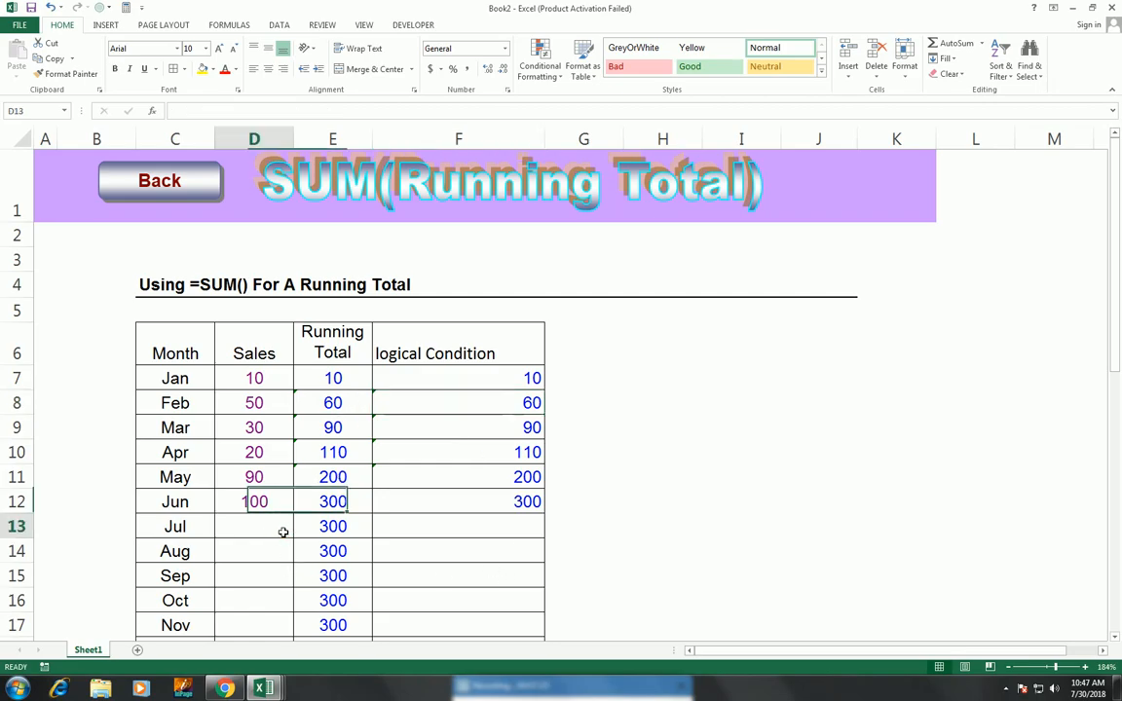
{"action": "type", "text": "500"}
{"action": "key", "text": "Return"}
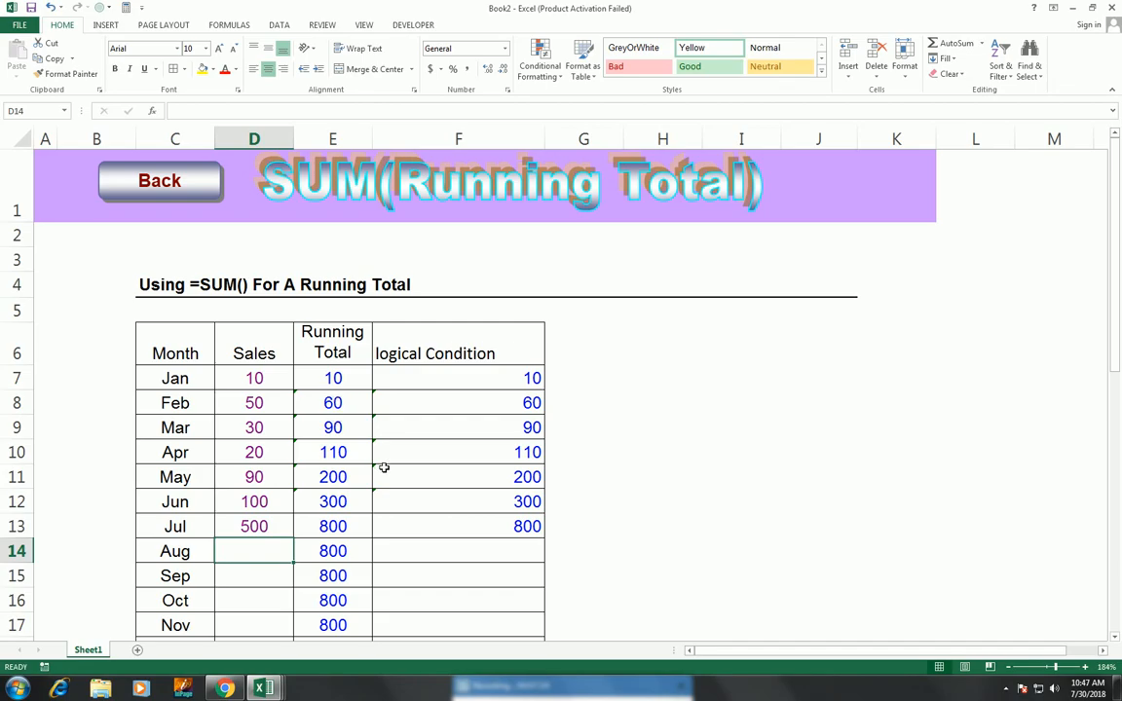
Step: Switch to Chrome to show the YouTube channel's videos page
{"action": "left_click", "coordinate": [225, 689]}
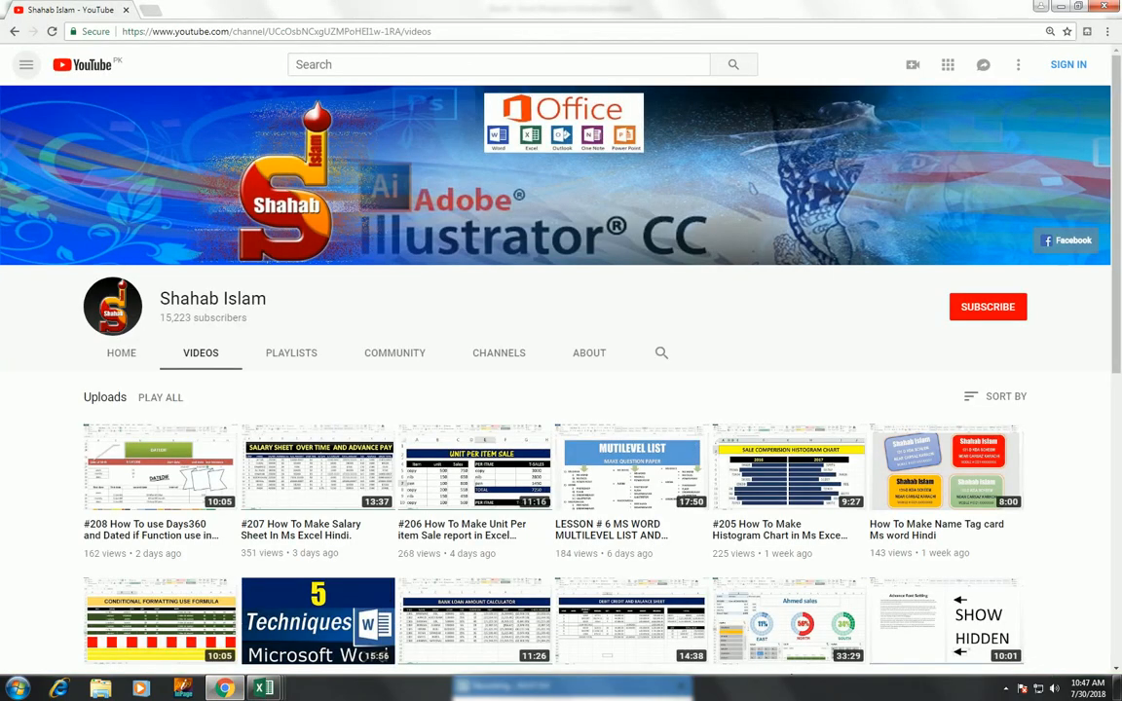